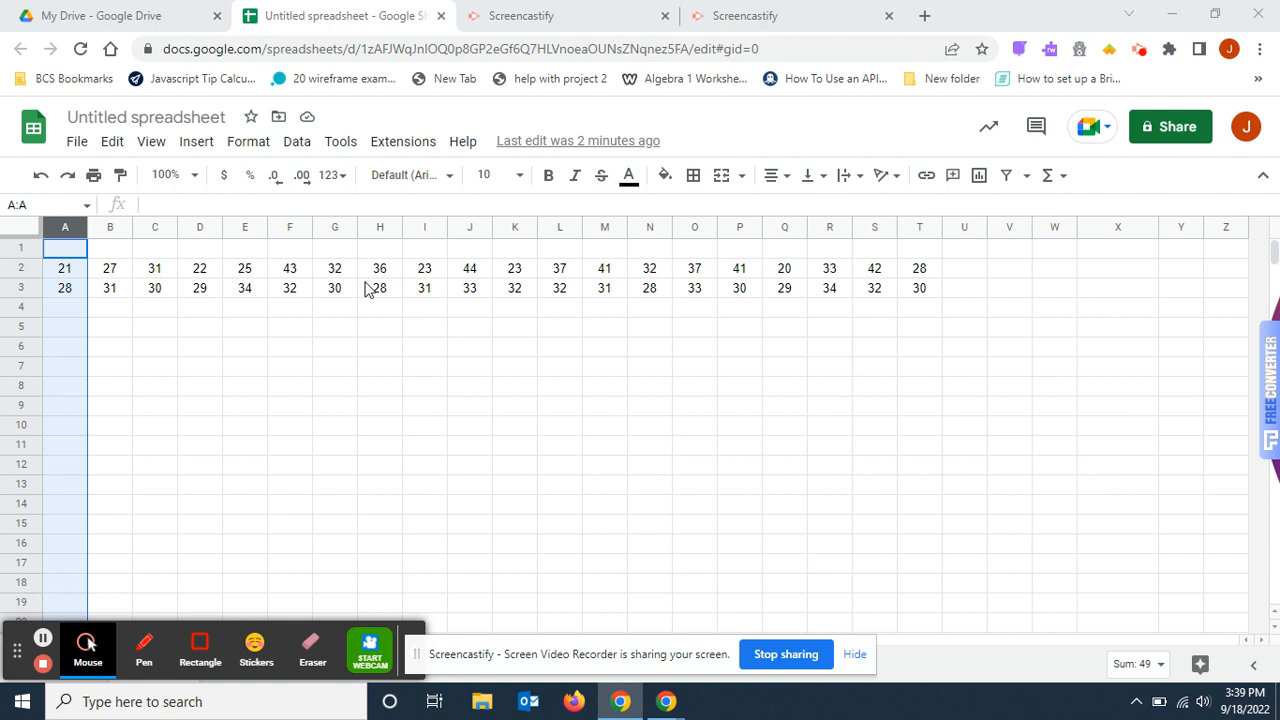
- Insert one blank column before column A, ahead of the two rows of numbers
{"action": "left_click", "coordinate": [75, 412]}
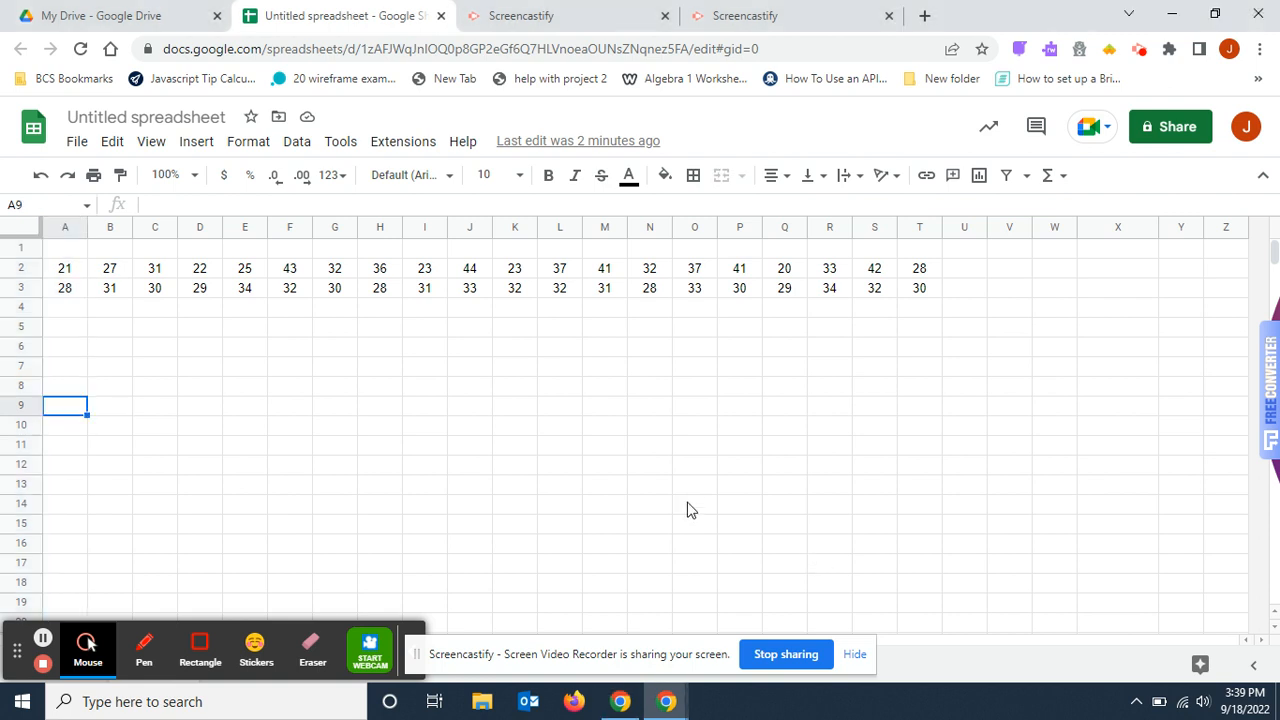
{"action": "right_click", "coordinate": [68, 234]}
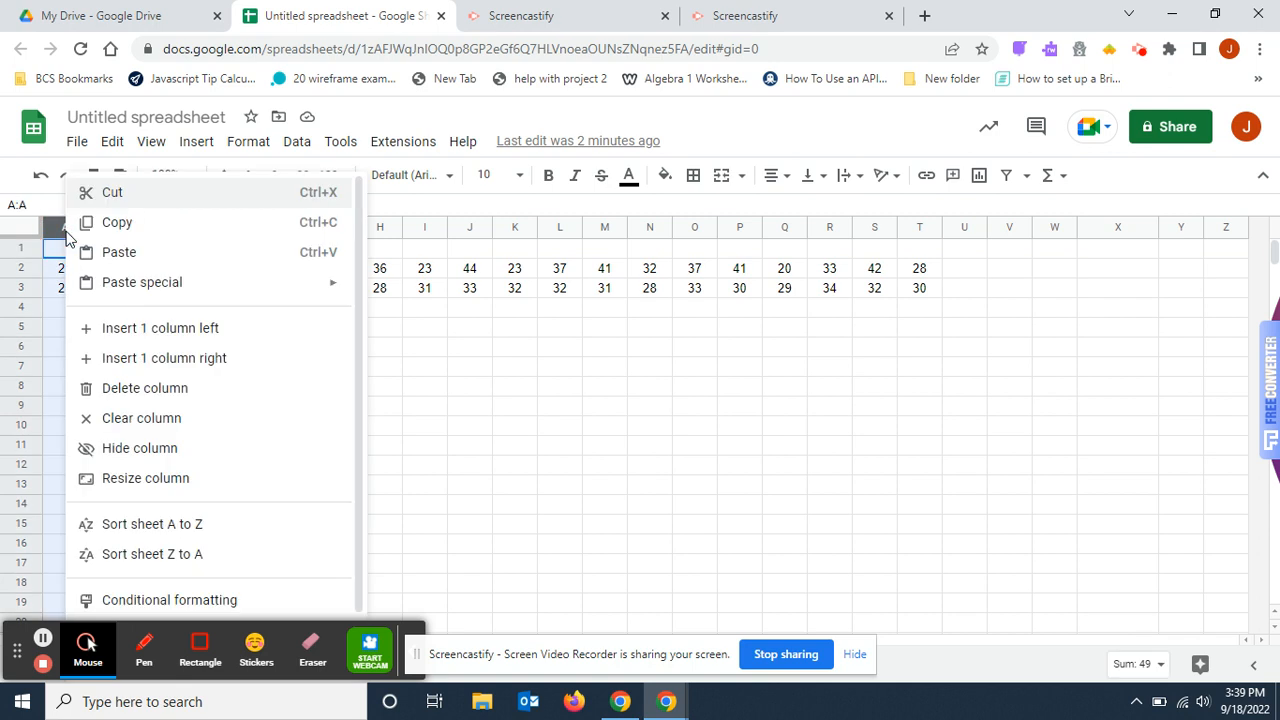
{"action": "left_click", "coordinate": [128, 332]}
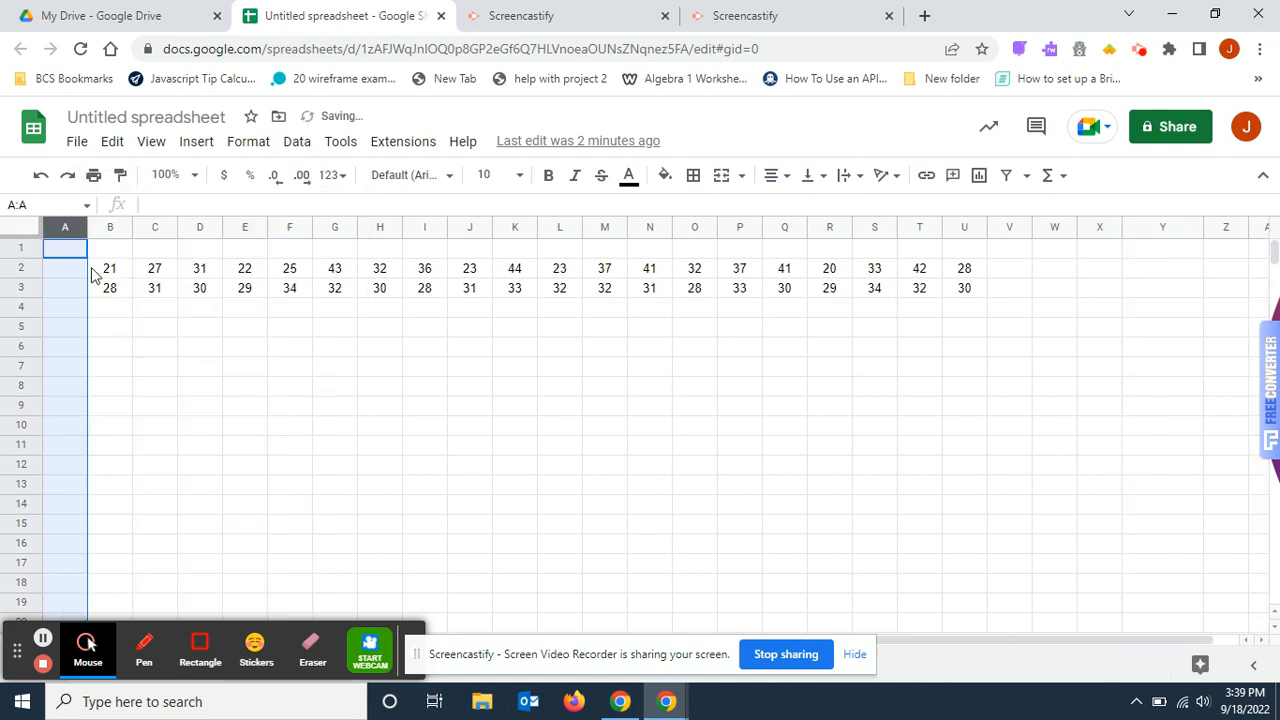
- Label the two data rows T1 in cell A2 and T2 in cell A3
{"action": "left_click", "coordinate": [55, 276]}
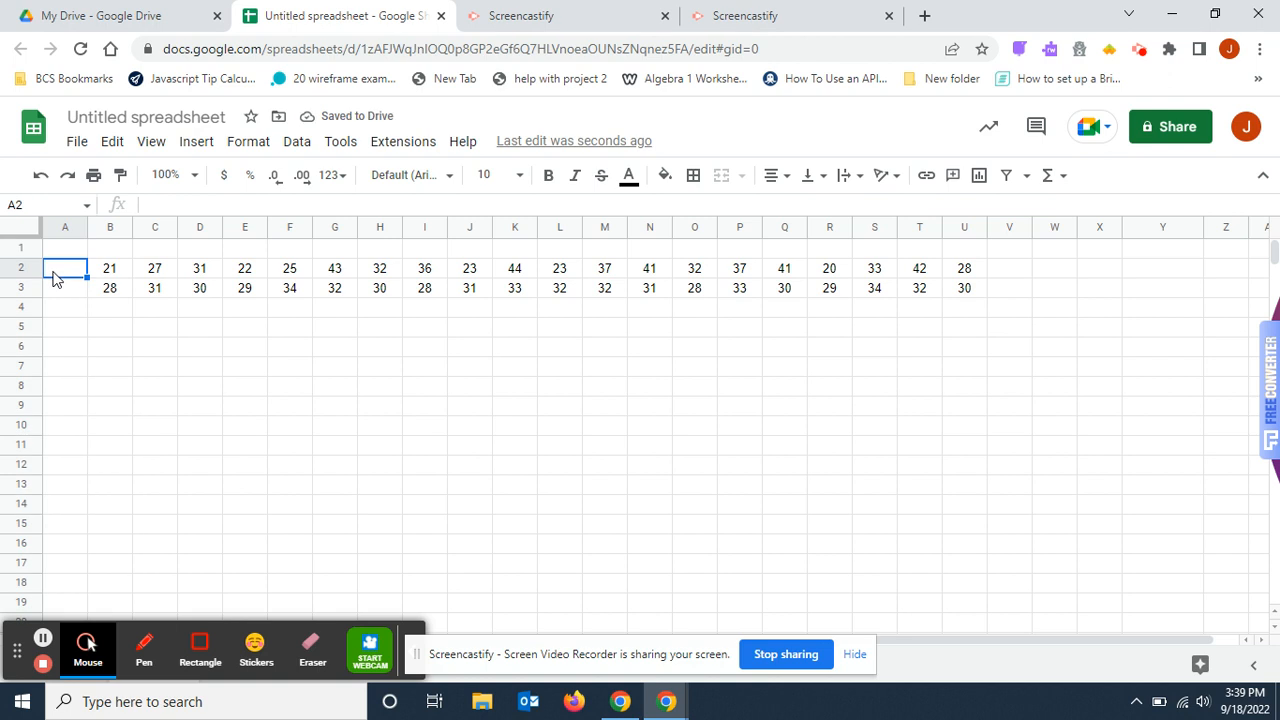
{"action": "type", "text": "T1"}
{"action": "left_click", "coordinate": [54, 292]}
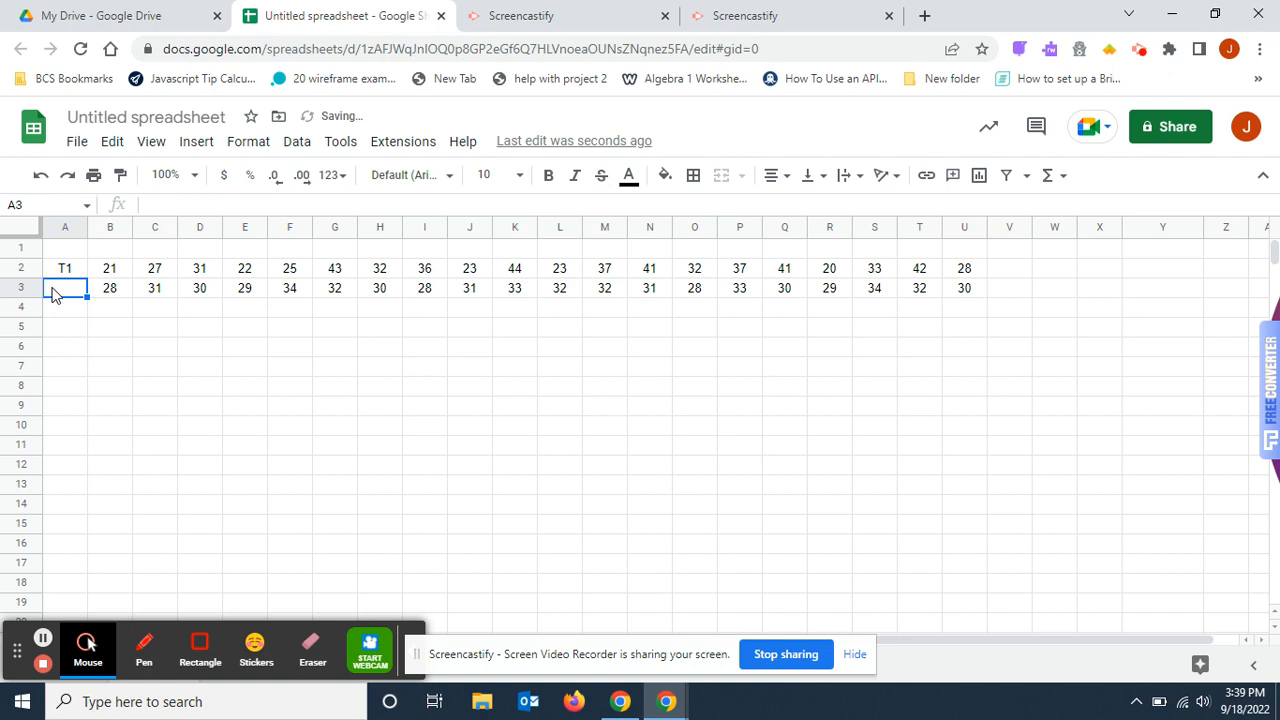
{"action": "type", "text": "Ts"}
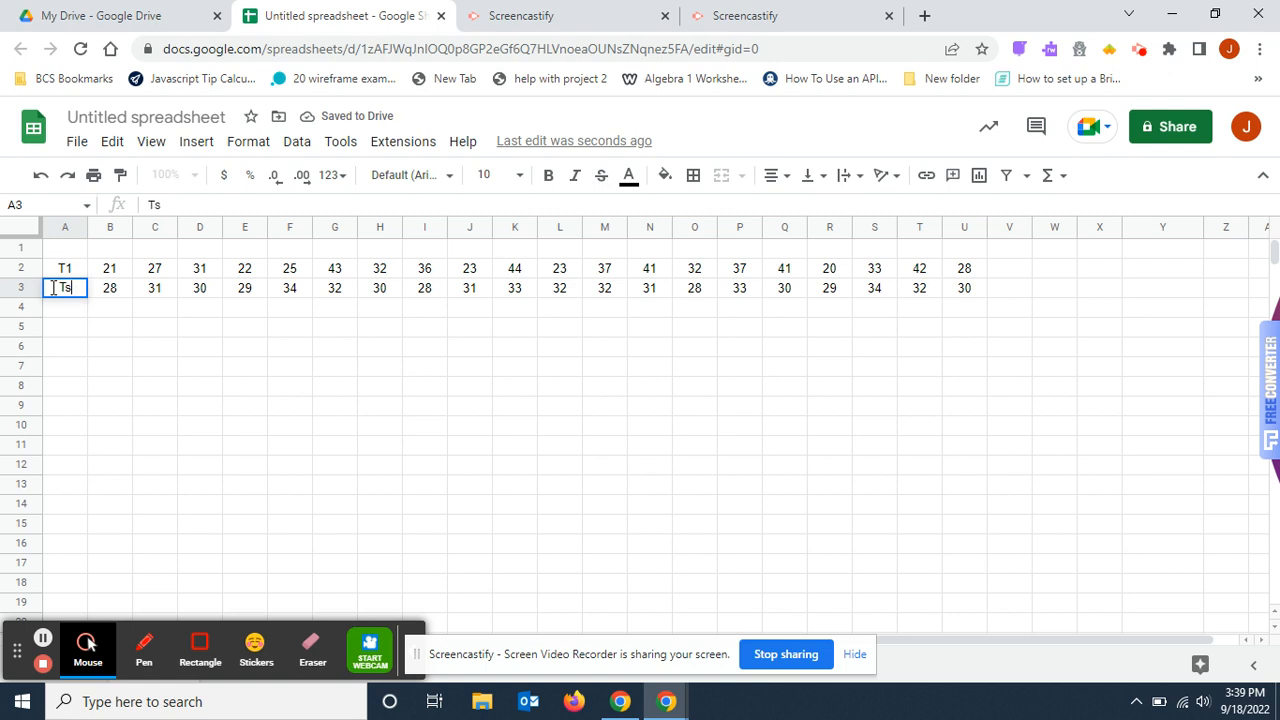
{"action": "key", "text": "BackSpace"}
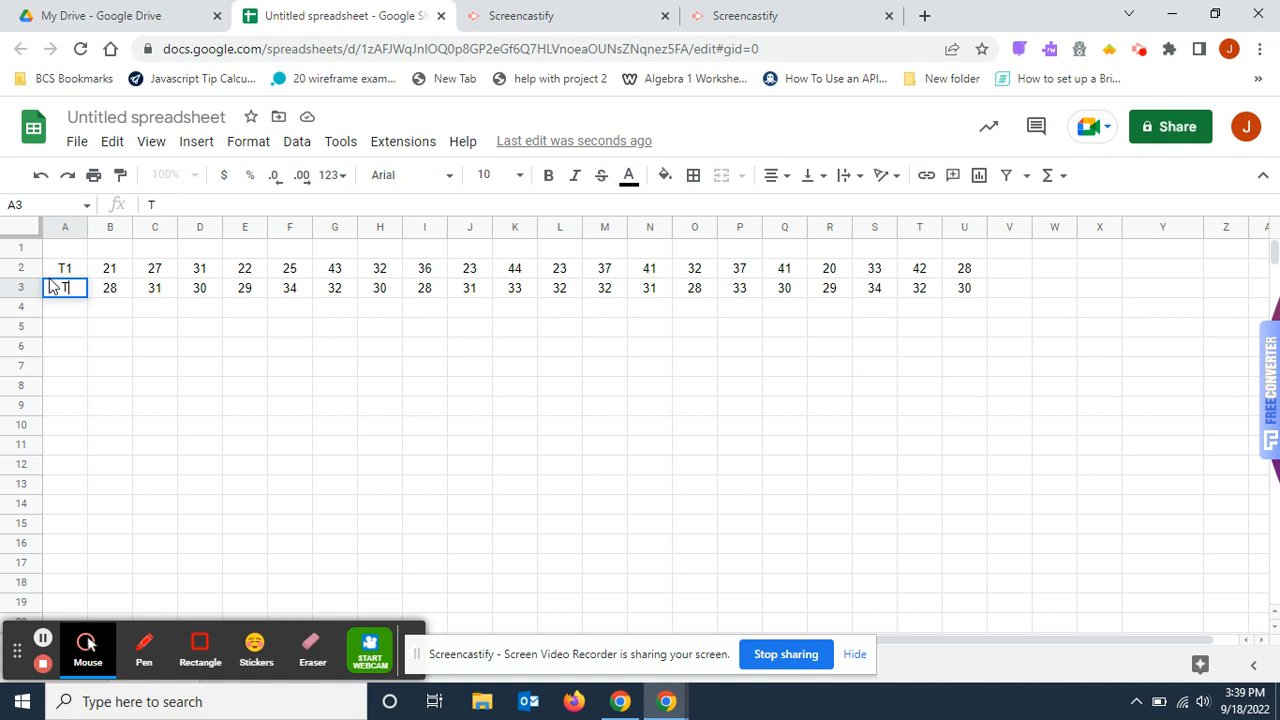
{"action": "type", "text": "2"}
{"action": "left_click", "coordinate": [205, 452]}
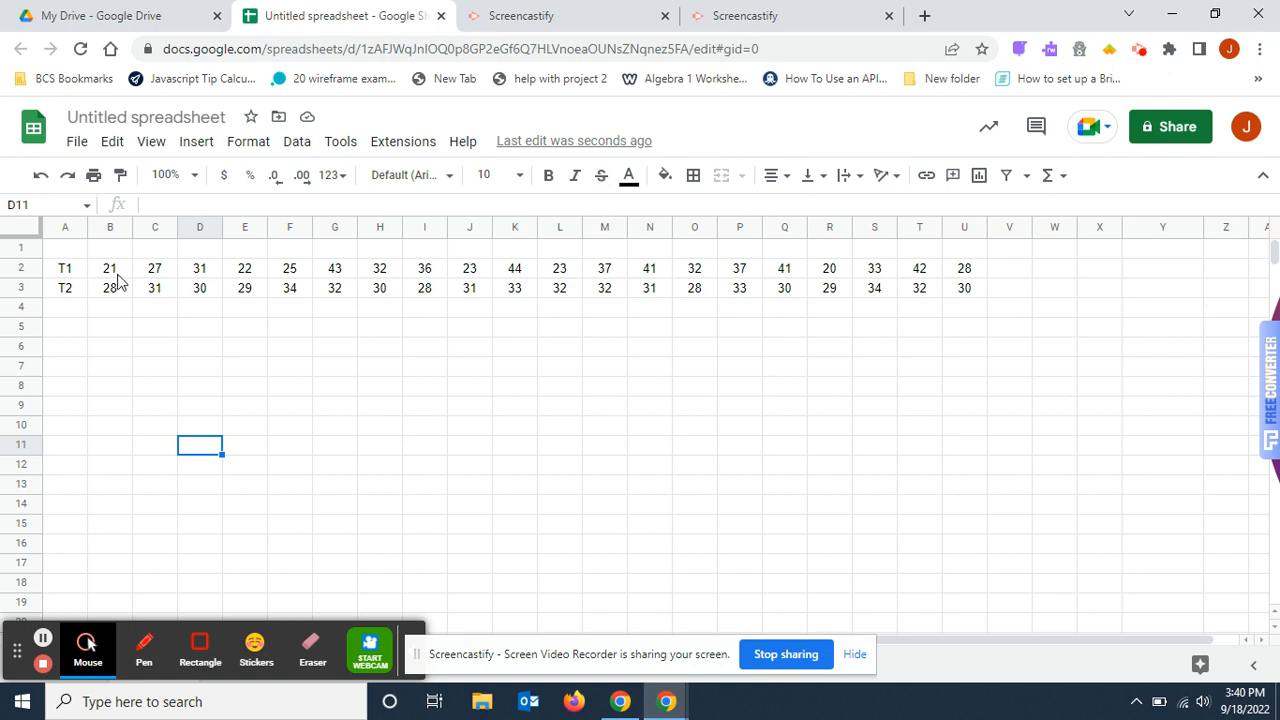
- Calculate the average of the T1 values in cell V2 with =AVERAGE(B2:U2)
{"action": "left_click", "coordinate": [1014, 271]}
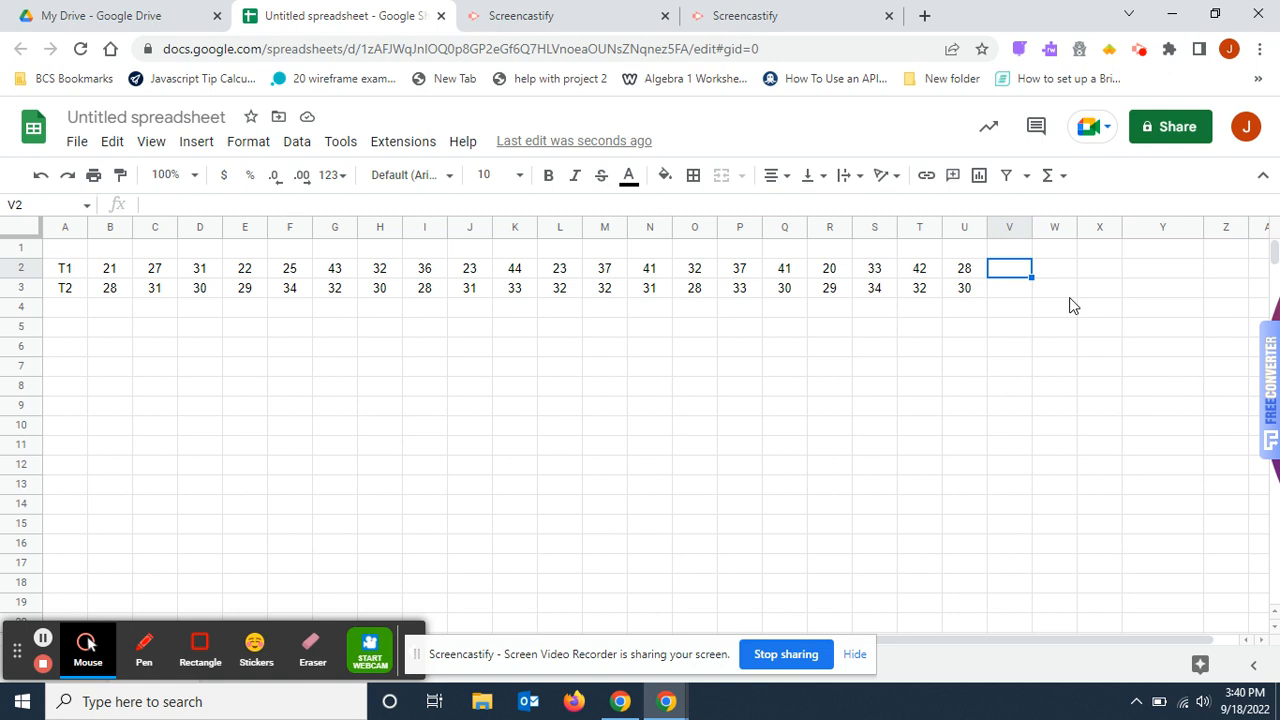
{"action": "type", "text": "="}
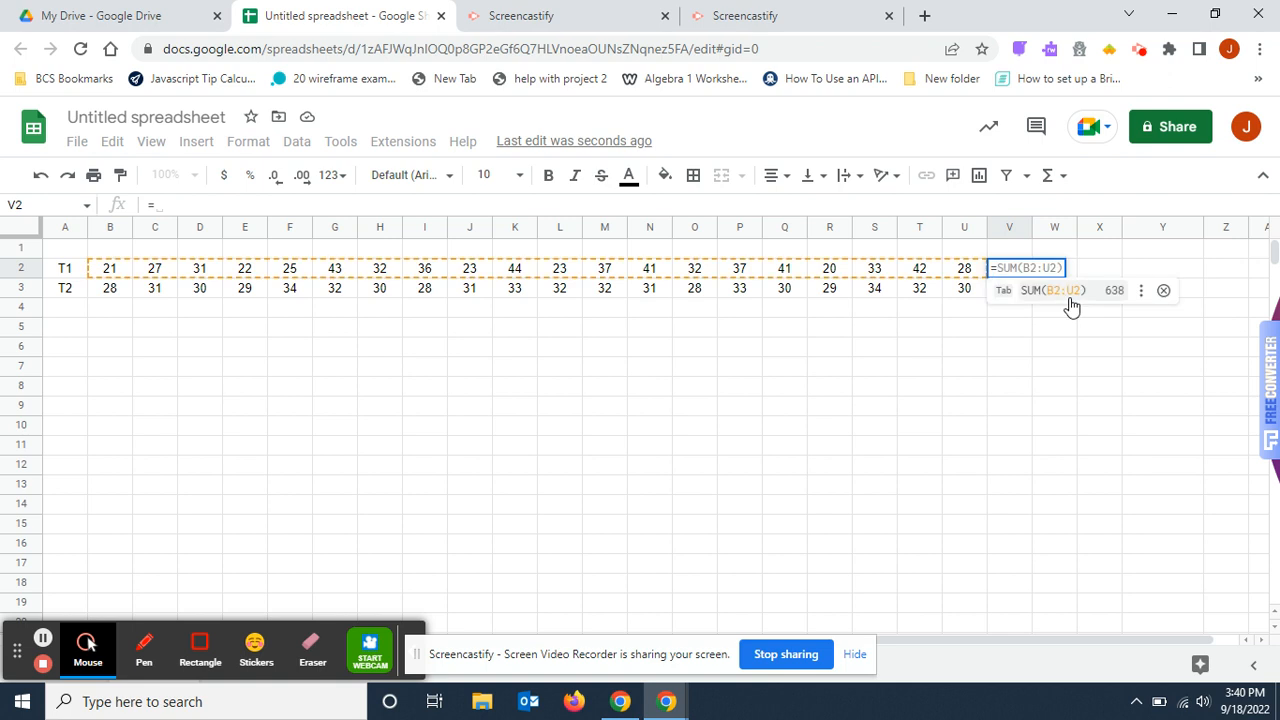
{"action": "type", "text": "a"}
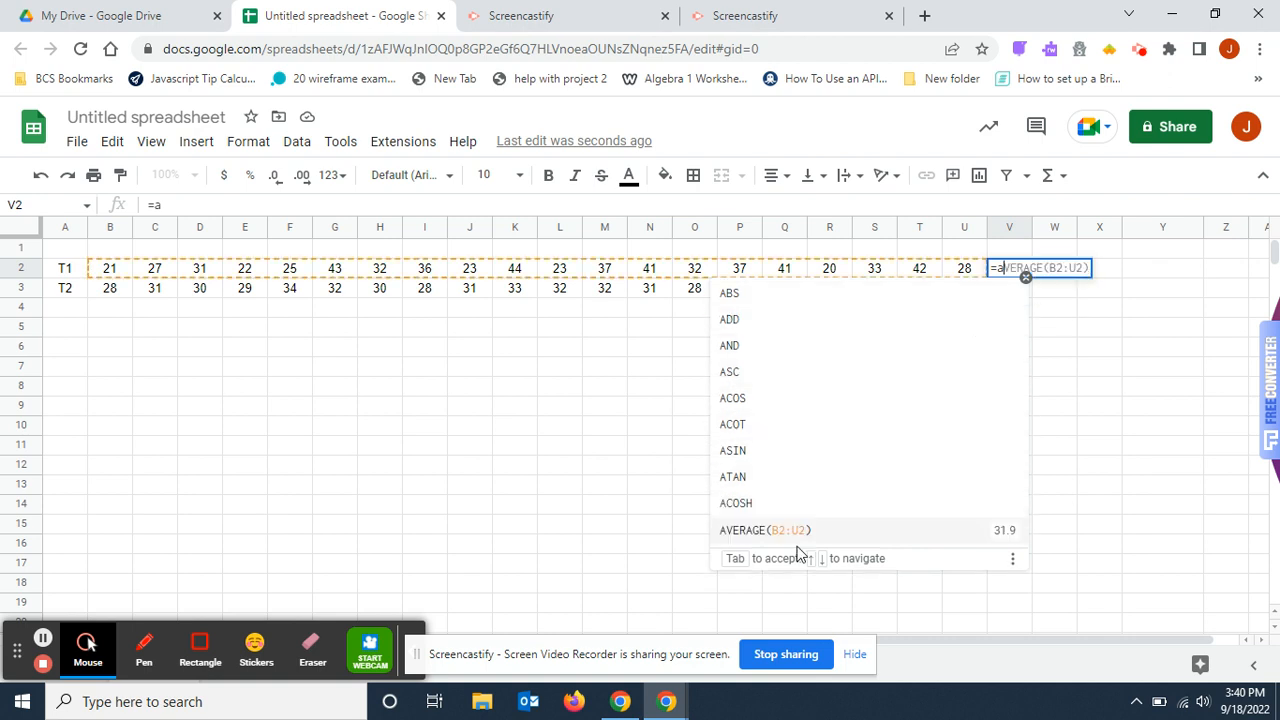
{"action": "left_click", "coordinate": [743, 538]}
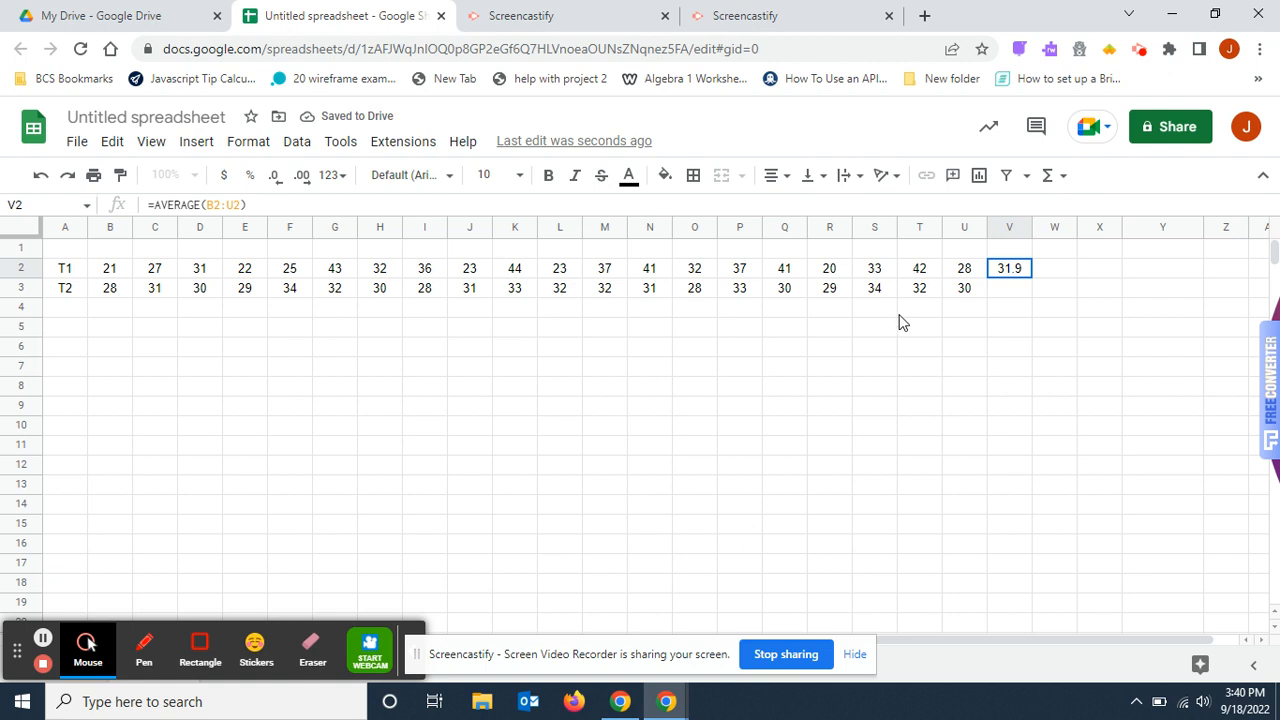
{"action": "left_click", "coordinate": [1022, 273]}
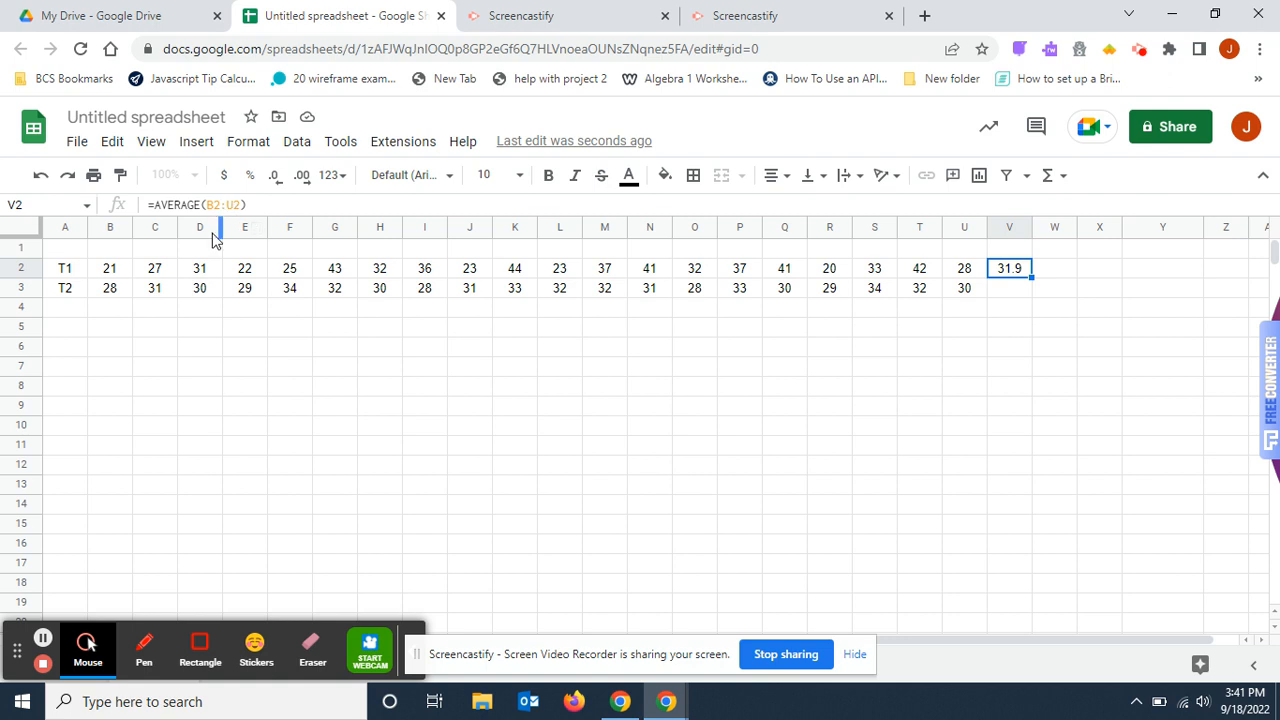
{"action": "left_click", "coordinate": [112, 278]}
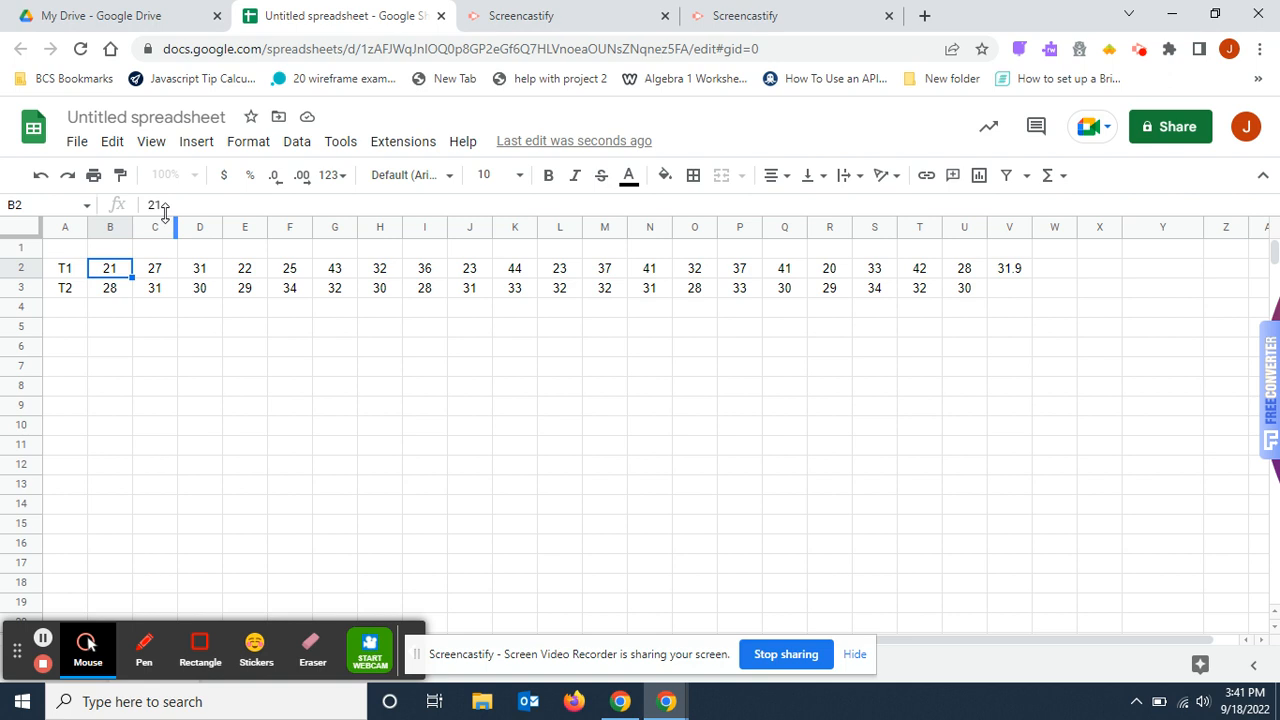
{"action": "left_click", "coordinate": [927, 274]}
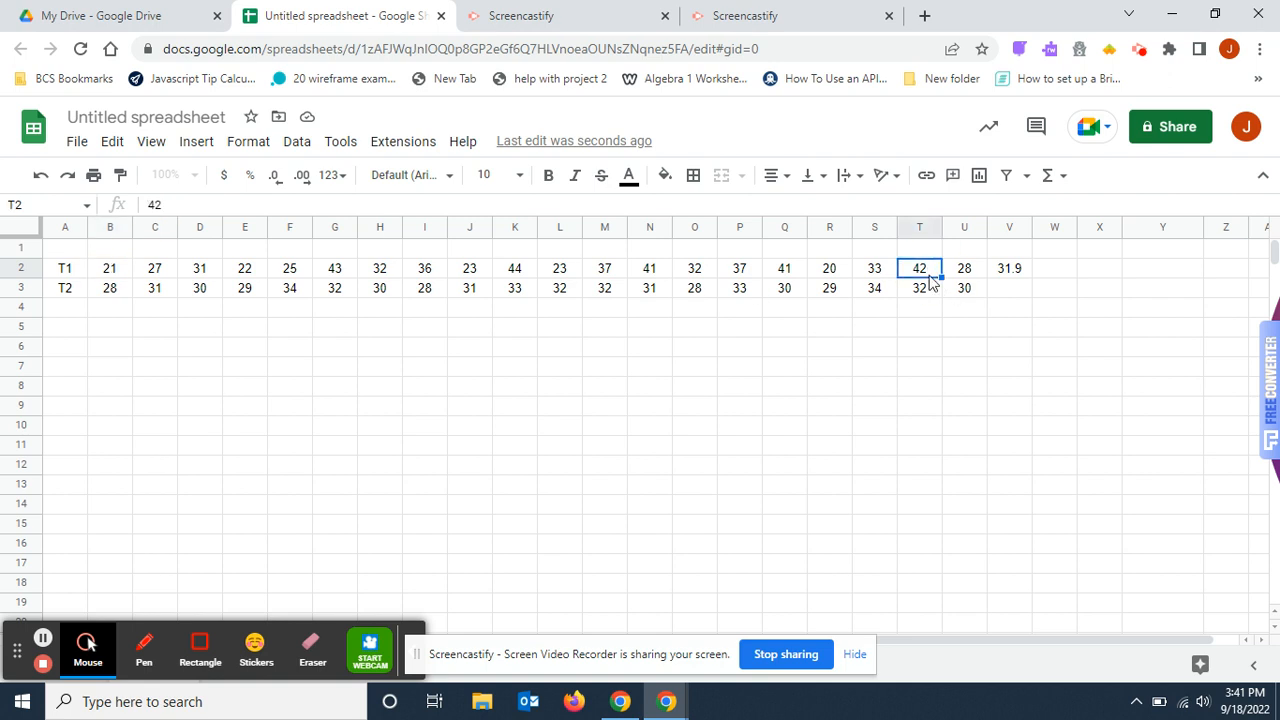
{"action": "left_click", "coordinate": [1022, 271]}
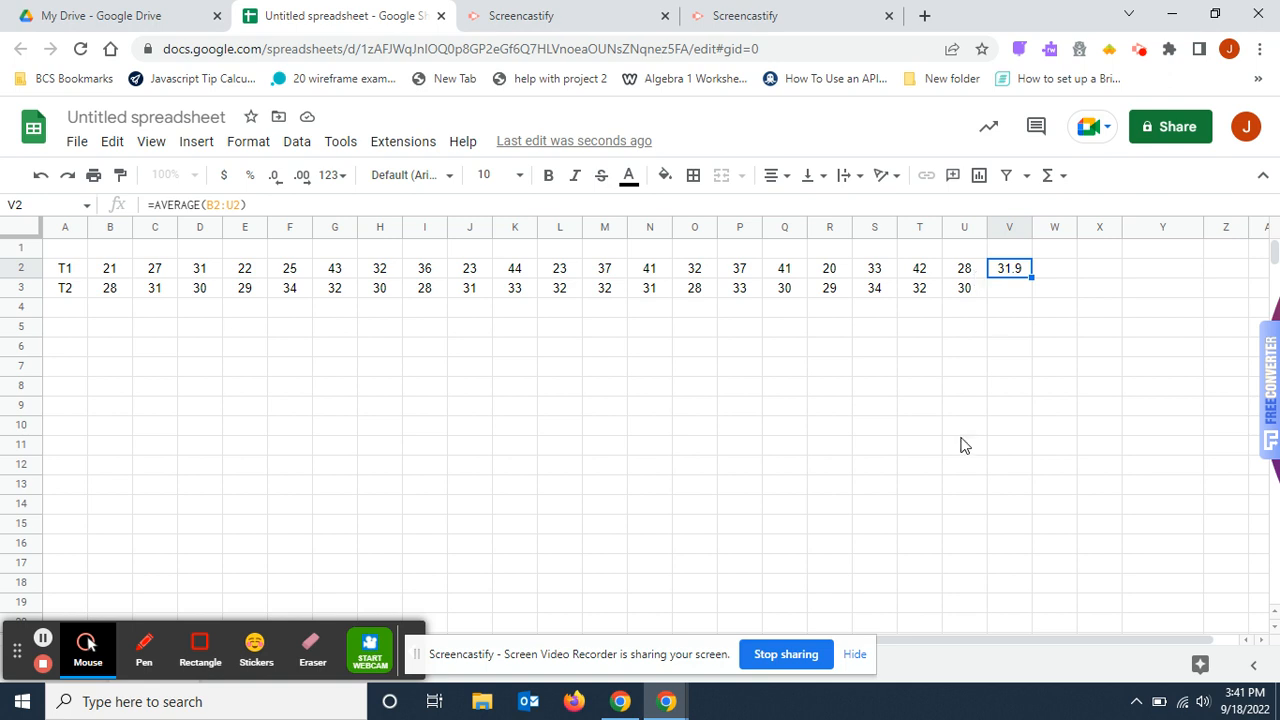
{"action": "left_click", "coordinate": [1036, 352]}
- Fill the average formula from V2 down to V3 for the T2 row
{"action": "left_click", "coordinate": [1013, 269]}
{"action": "left_click", "coordinate": [1031, 280]}
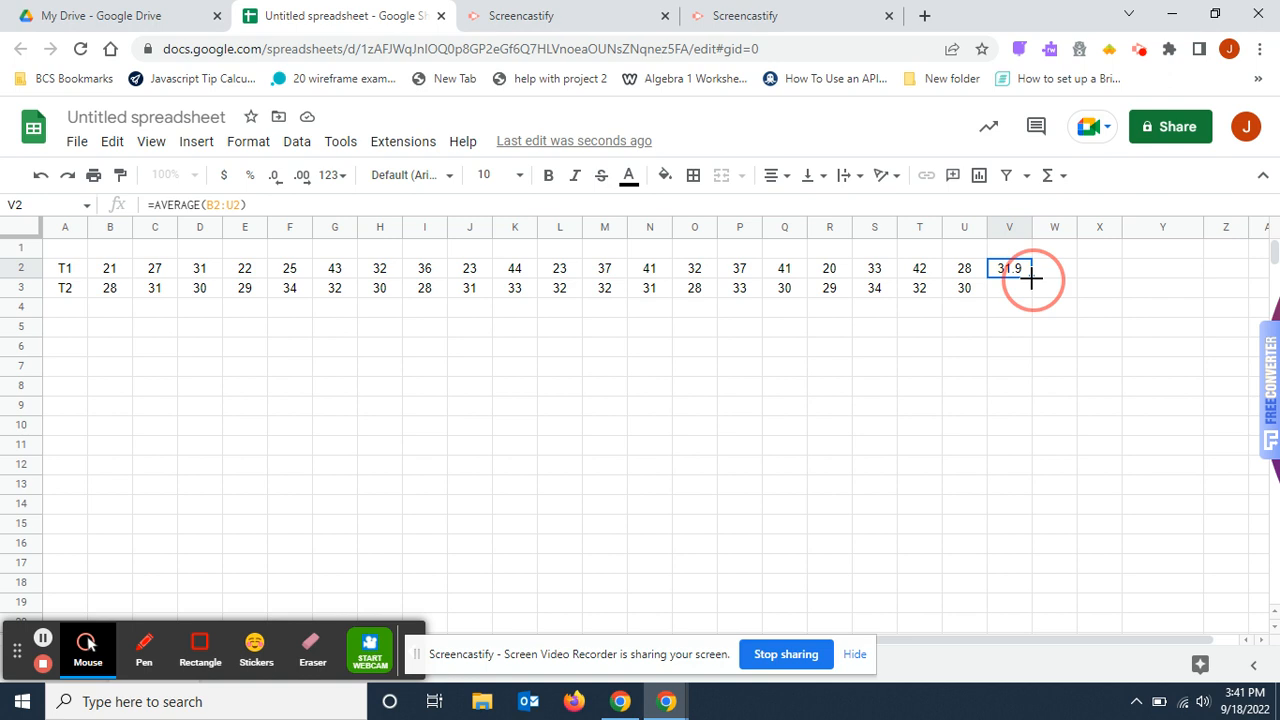
{"action": "left_click_drag", "start_coordinate": [1031, 280], "coordinate": [1030, 300]}
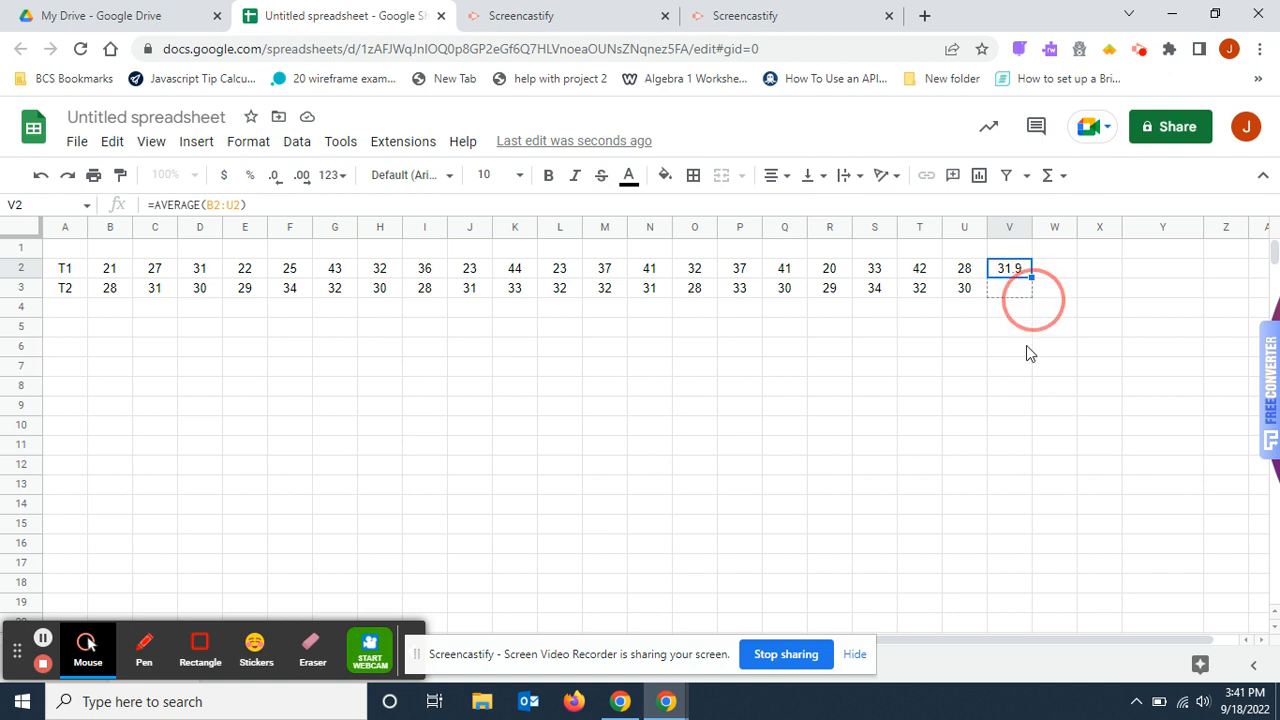
{"action": "left_click", "coordinate": [1008, 397]}
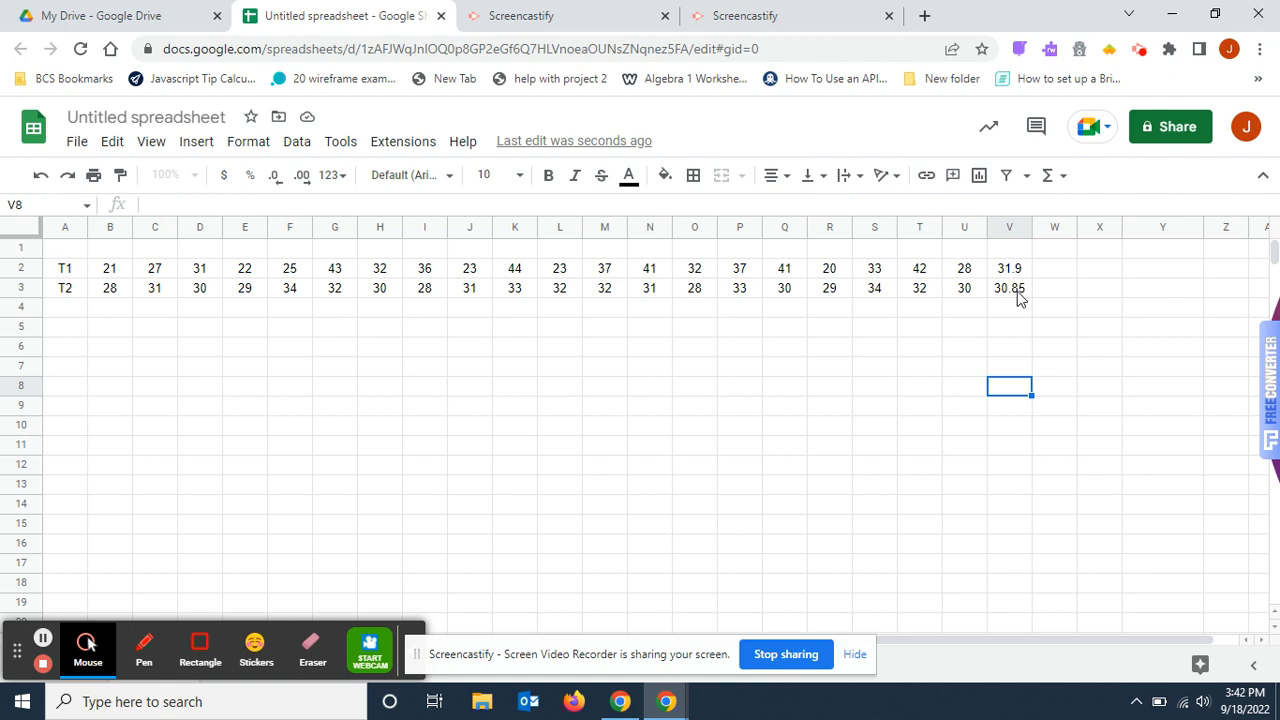
- Add the column headers Avg in cell V1 and Med in cell W1
{"action": "left_click", "coordinate": [1008, 255]}
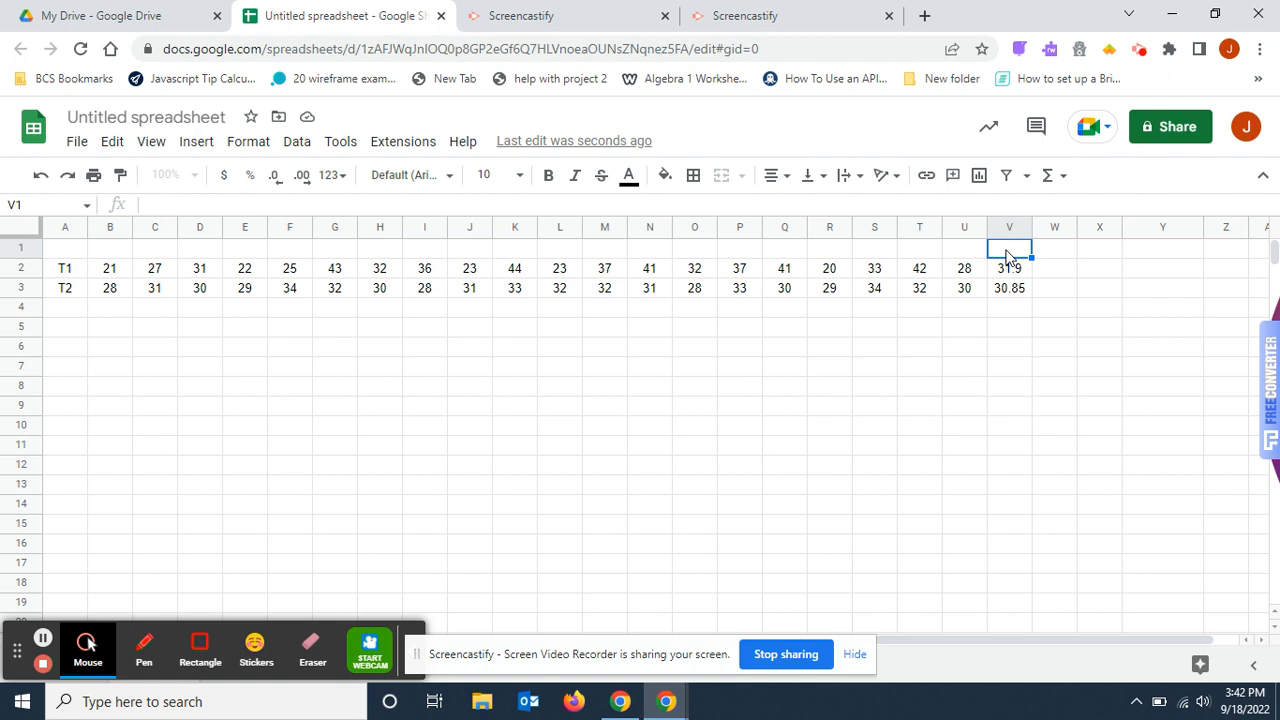
{"action": "type", "text": "Avg"}
{"action": "left_click", "coordinate": [980, 367]}
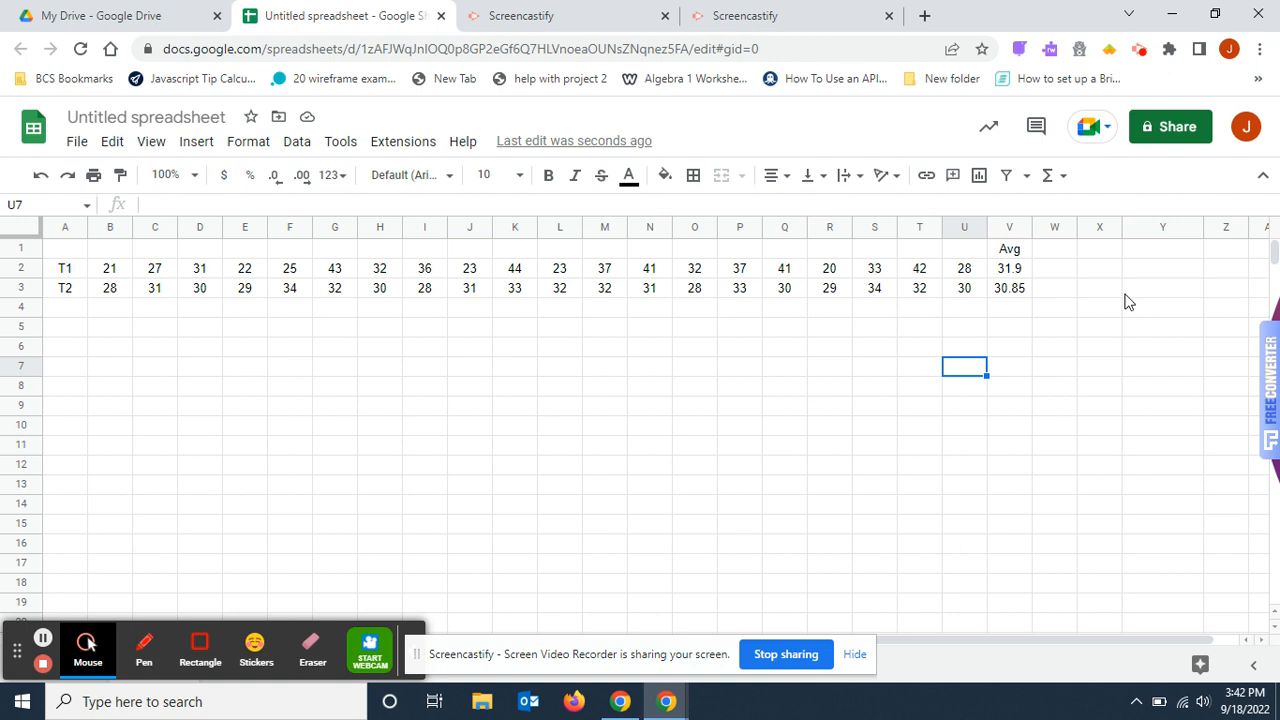
{"action": "left_click", "coordinate": [1058, 256]}
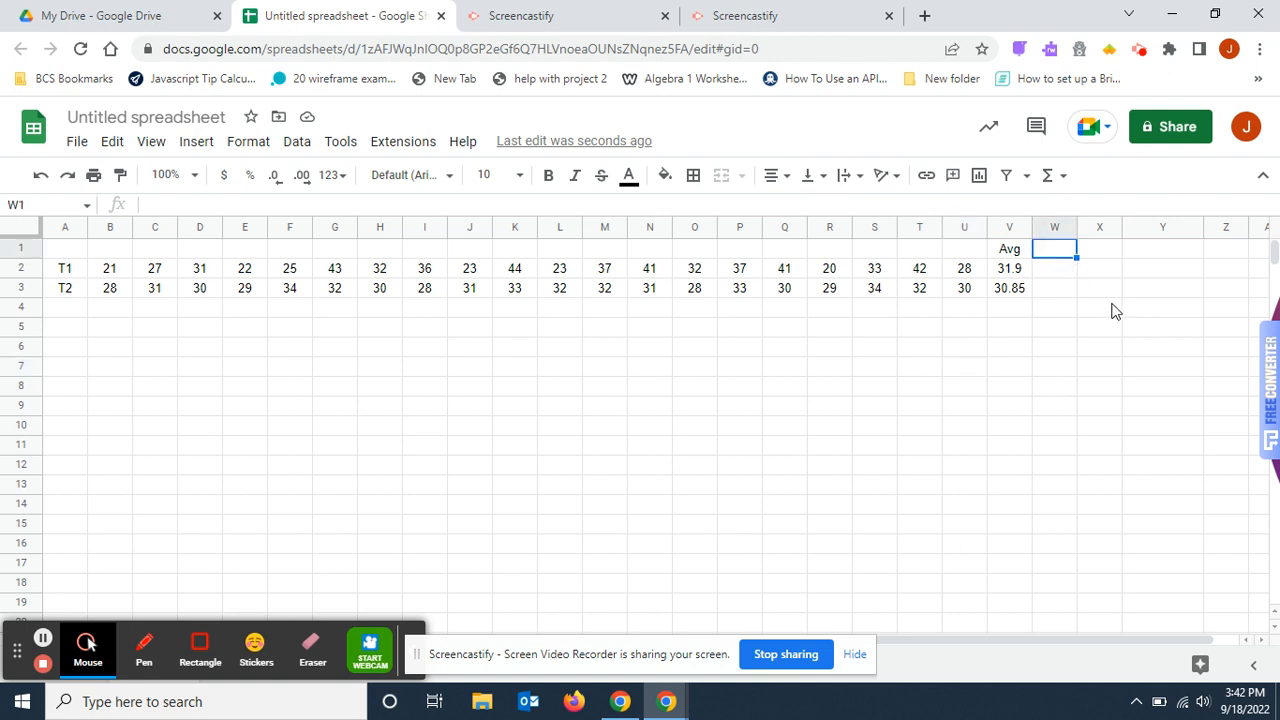
{"action": "type", "text": "Med"}
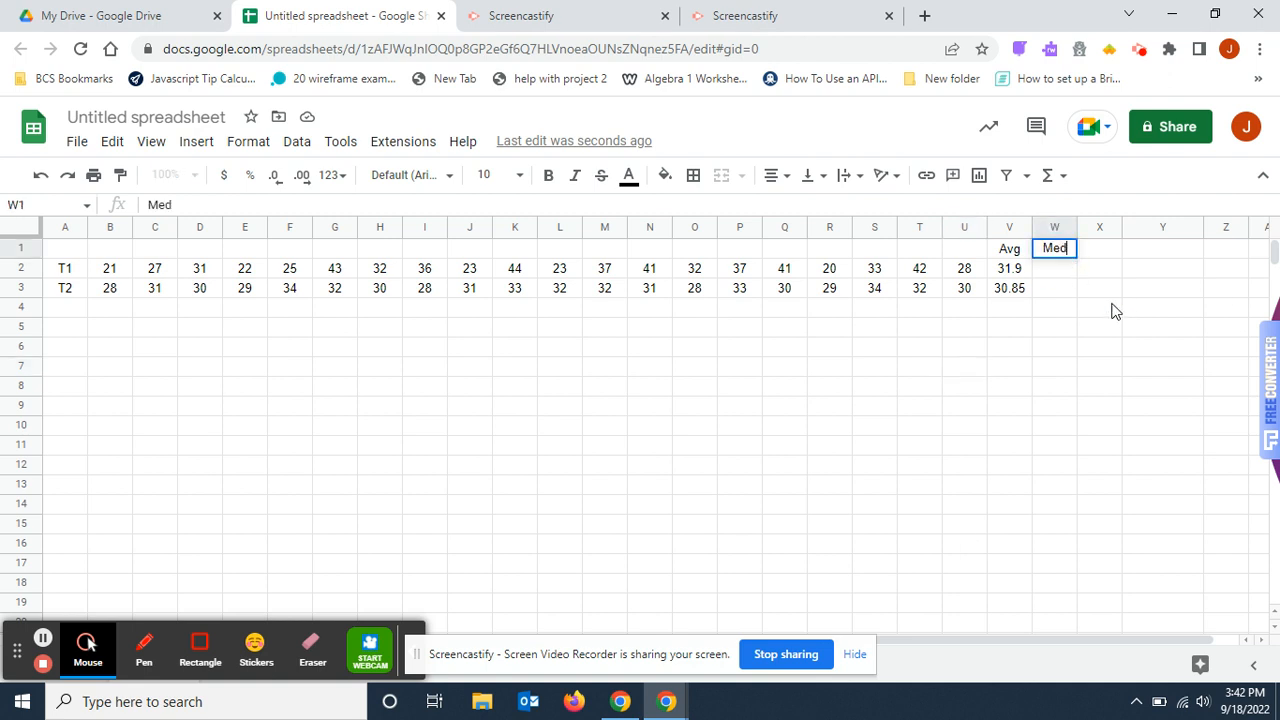
{"action": "left_click", "coordinate": [792, 478]}
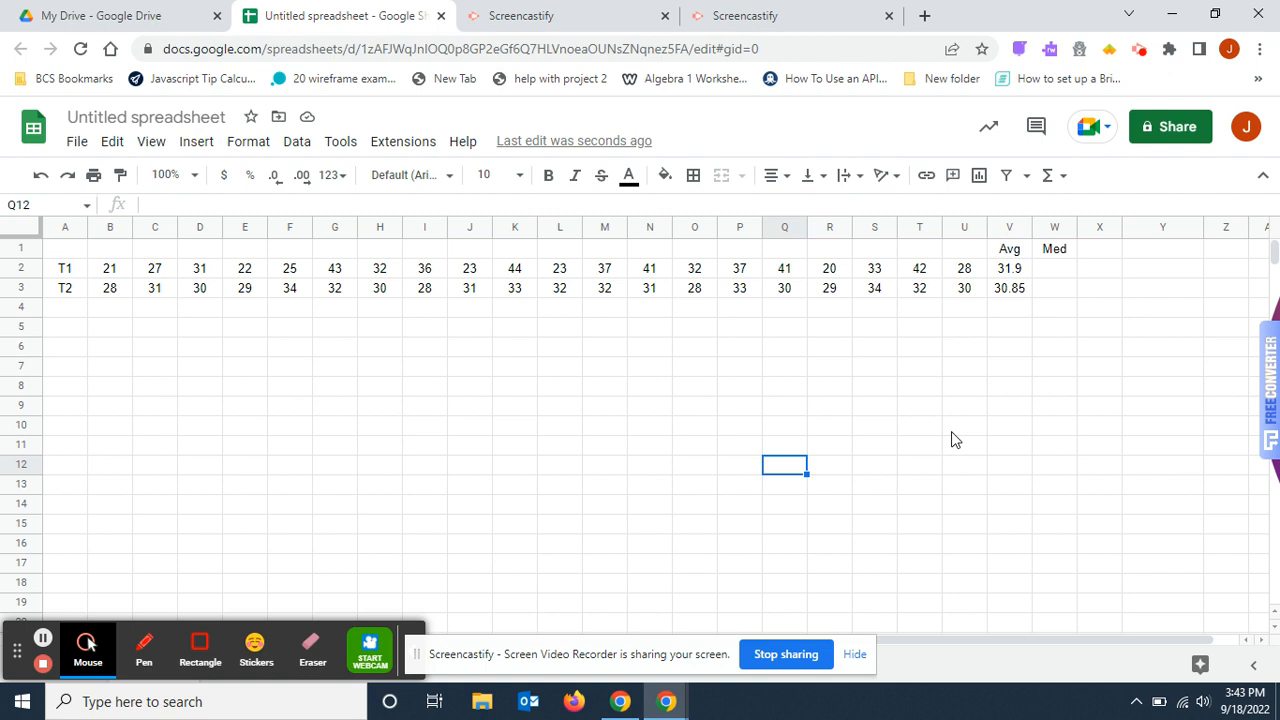
- Calculate the median of the T1 values in cell W2 with =MEDIAN(B2:U2)
{"action": "left_click", "coordinate": [1056, 270]}
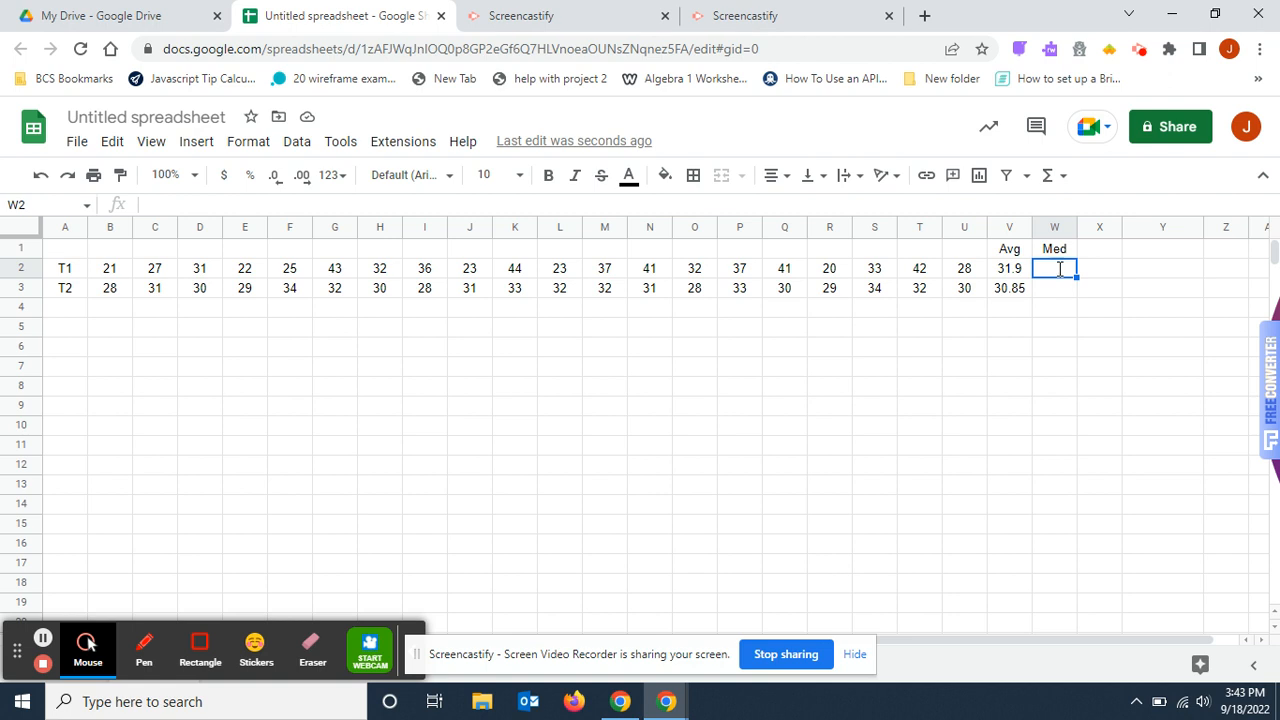
{"action": "type", "text": "="}
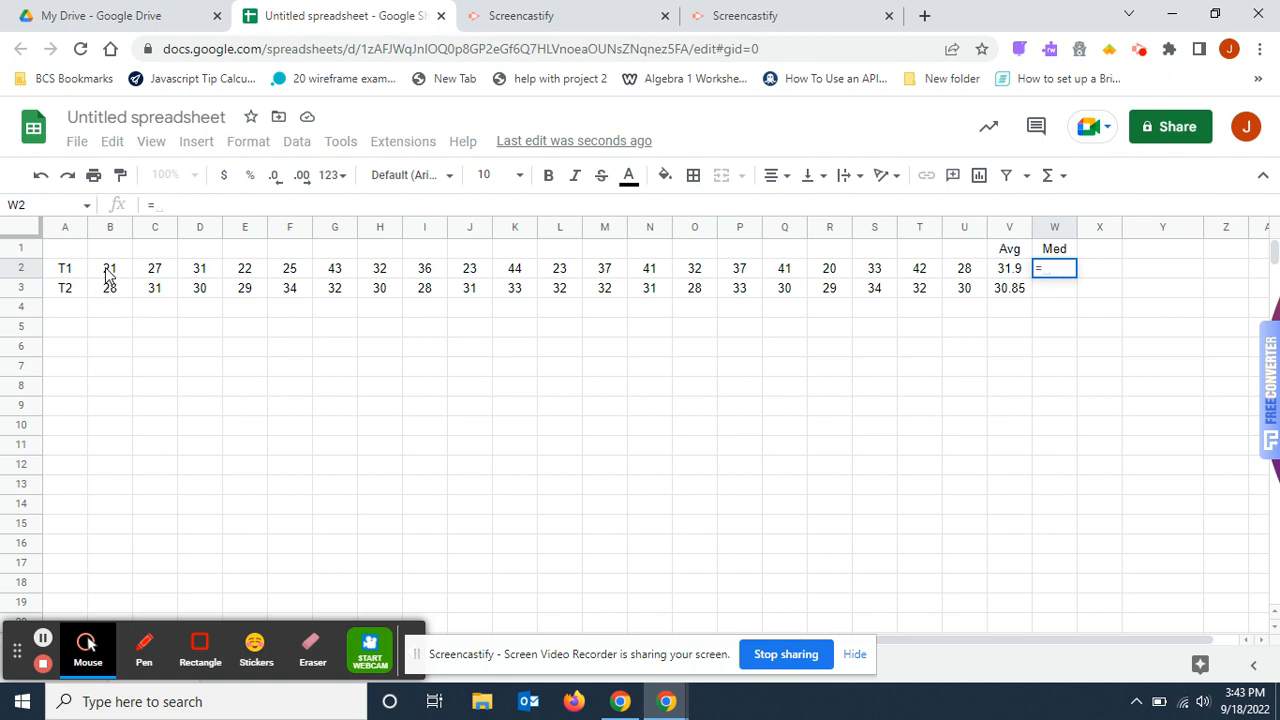
{"action": "type", "text": "m"}
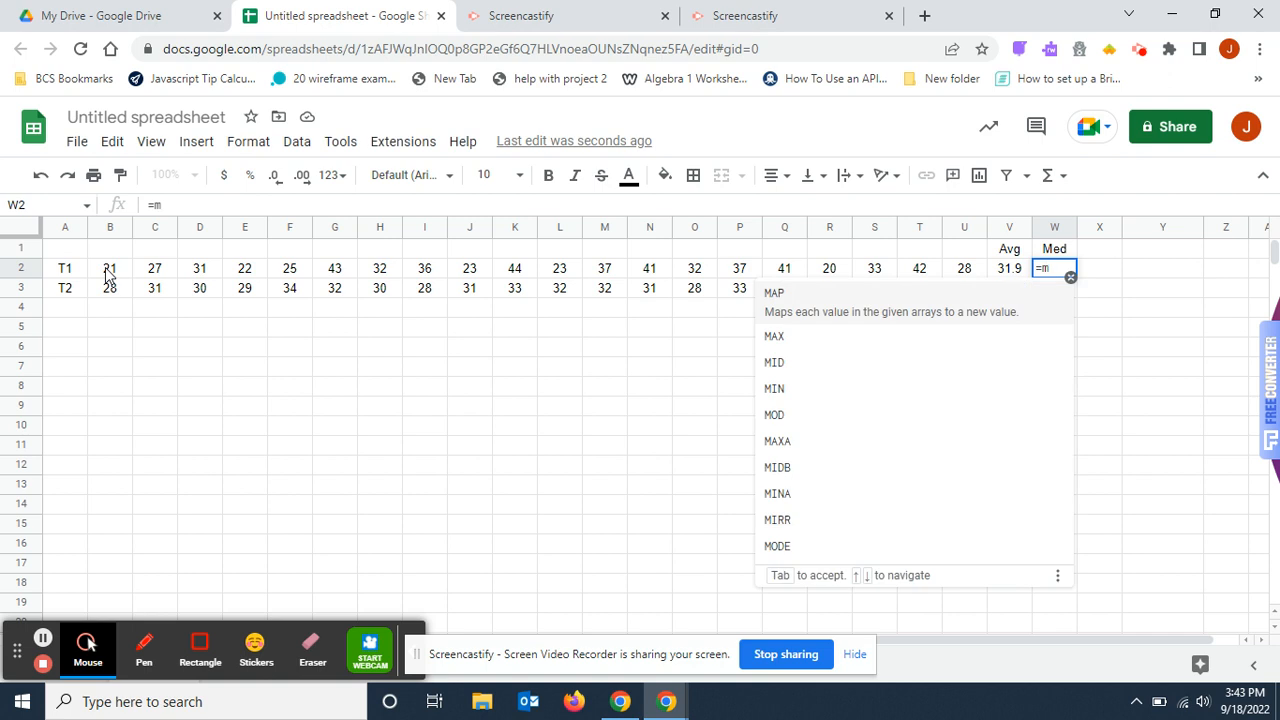
{"action": "type", "text": "e"}
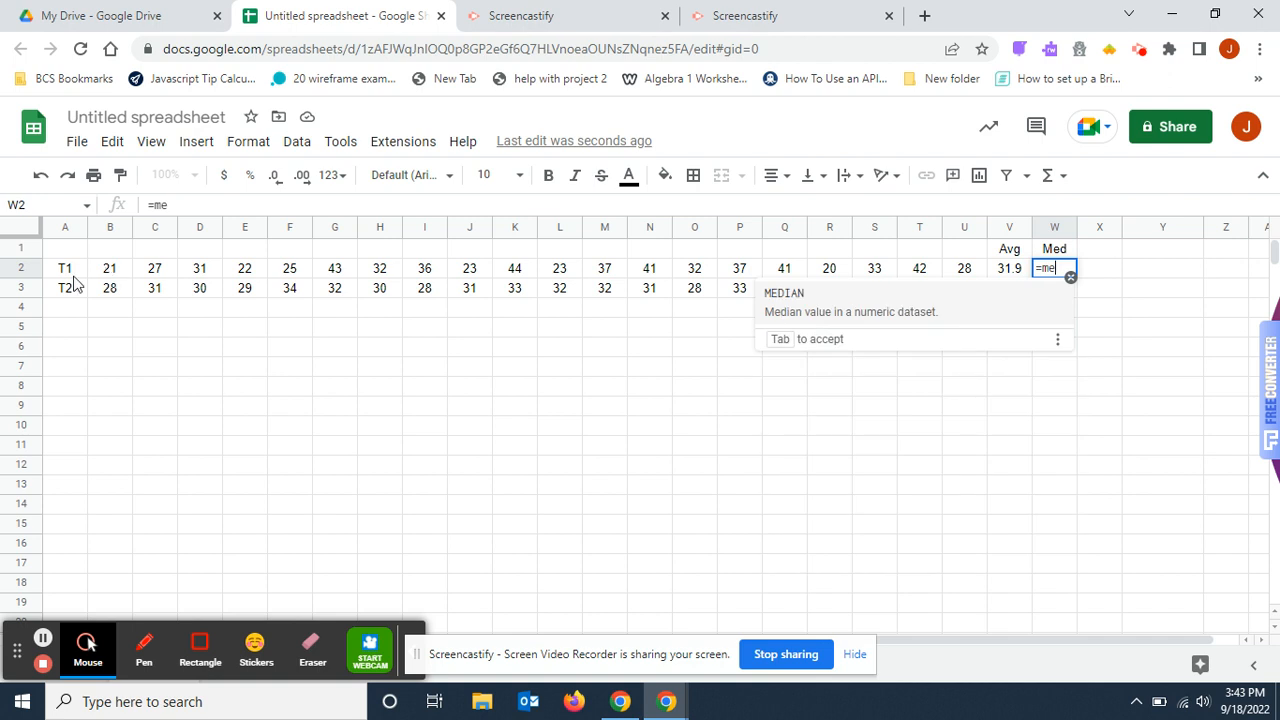
{"action": "left_click", "coordinate": [803, 298]}
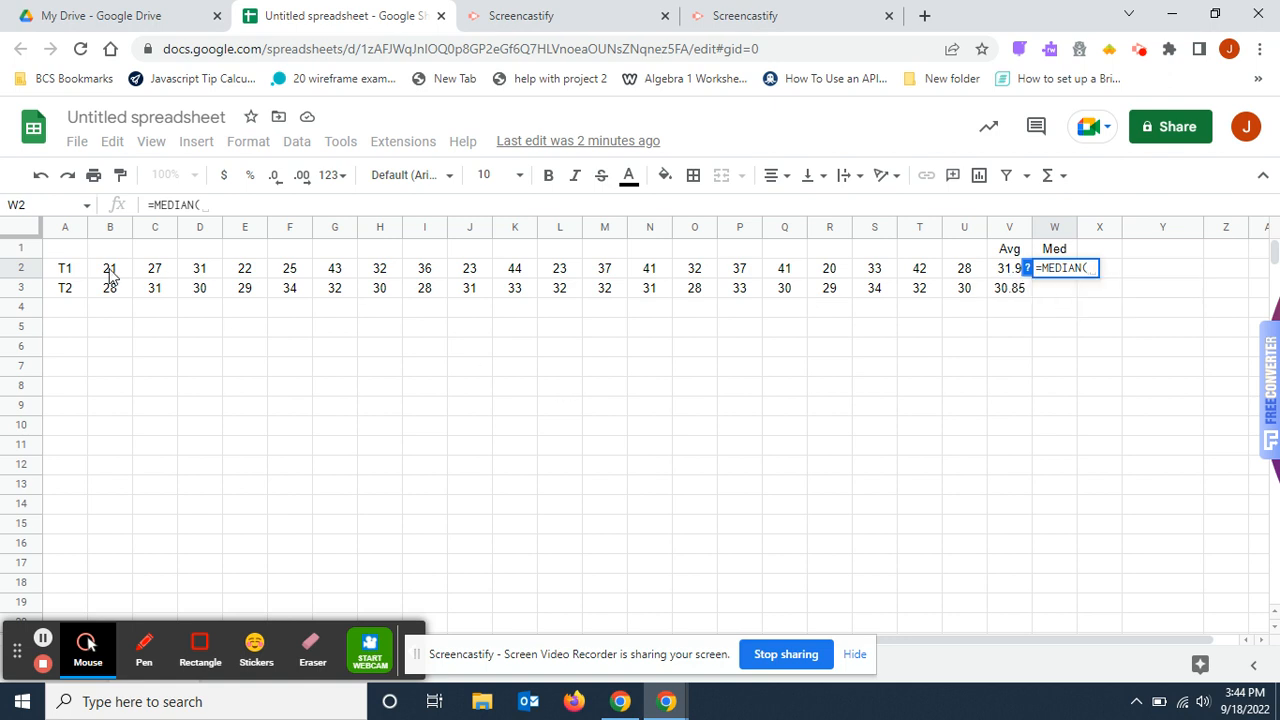
{"action": "mouse_move", "coordinate": [110, 275]}
{"action": "left_mouse_down"}
{"action": "mouse_move", "coordinate": [343, 290]}
{"action": "mouse_move", "coordinate": [966, 280]}
{"action": "left_mouse_up"}
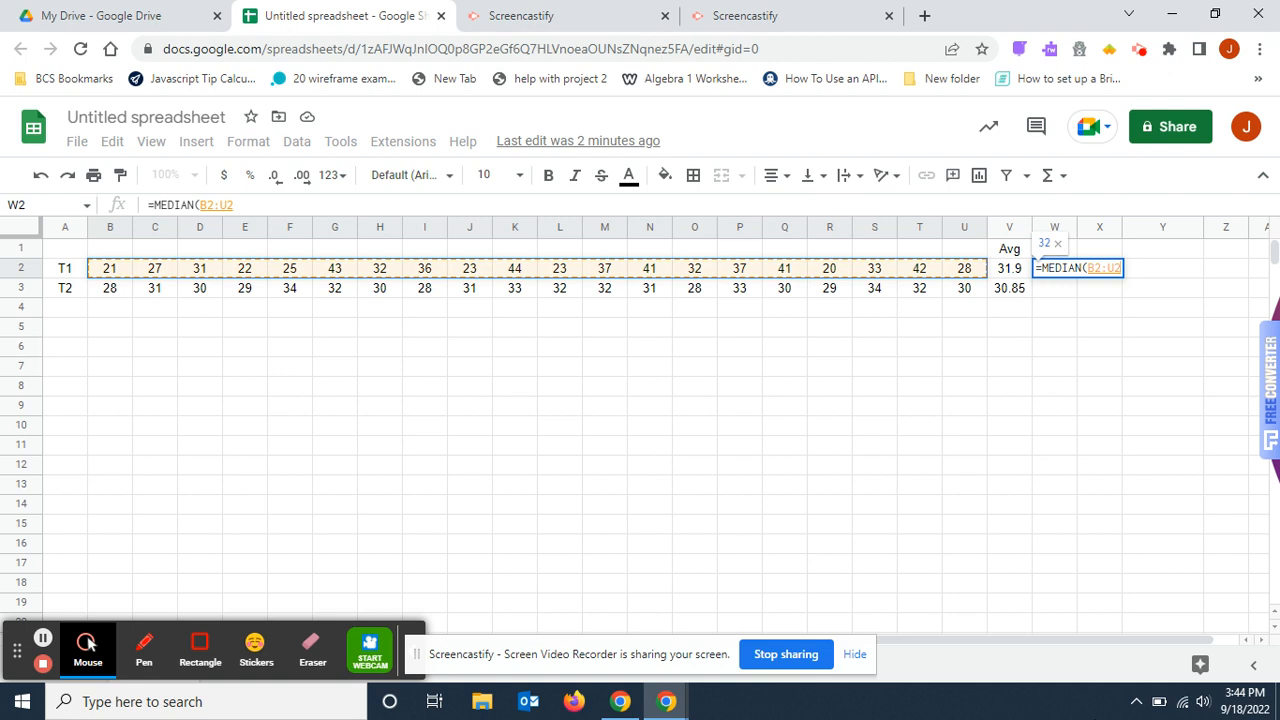
{"action": "type", "text": ")"}
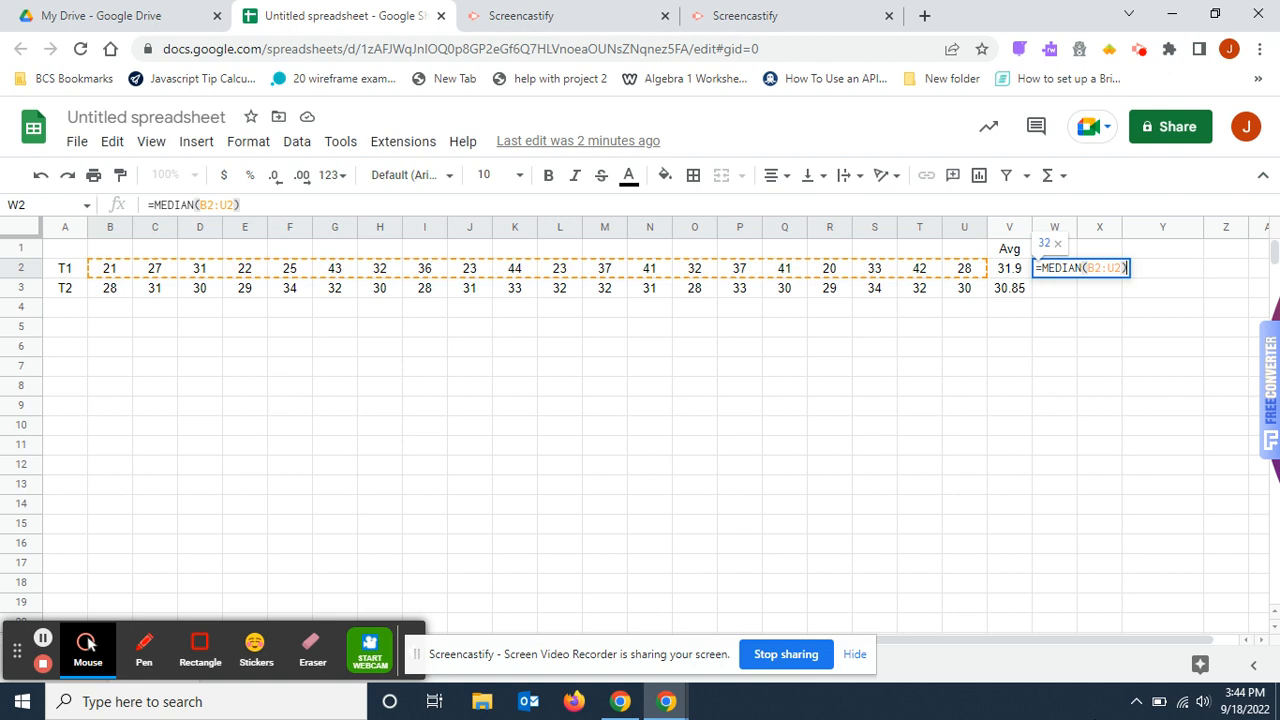
{"action": "key", "text": "Return"}
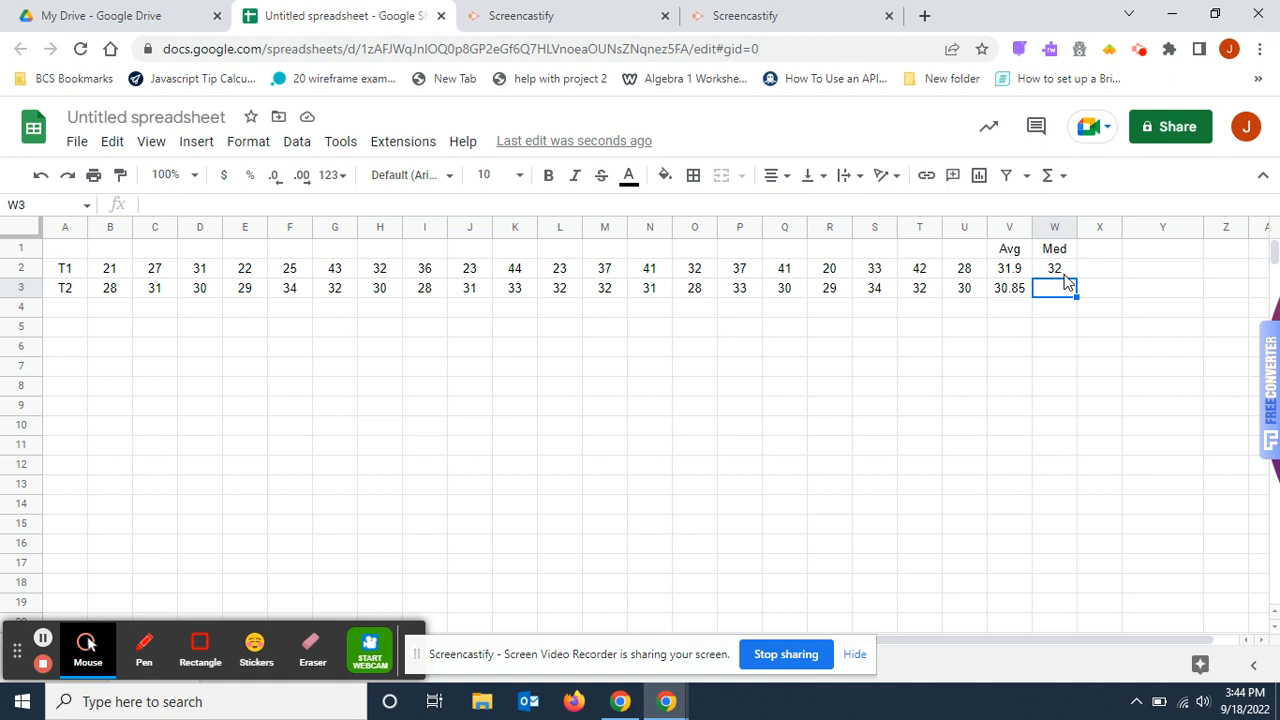
- Fill the median formula from W2 down to W3 for the T2 row and check the copied formula
{"action": "left_click", "coordinate": [1065, 273]}
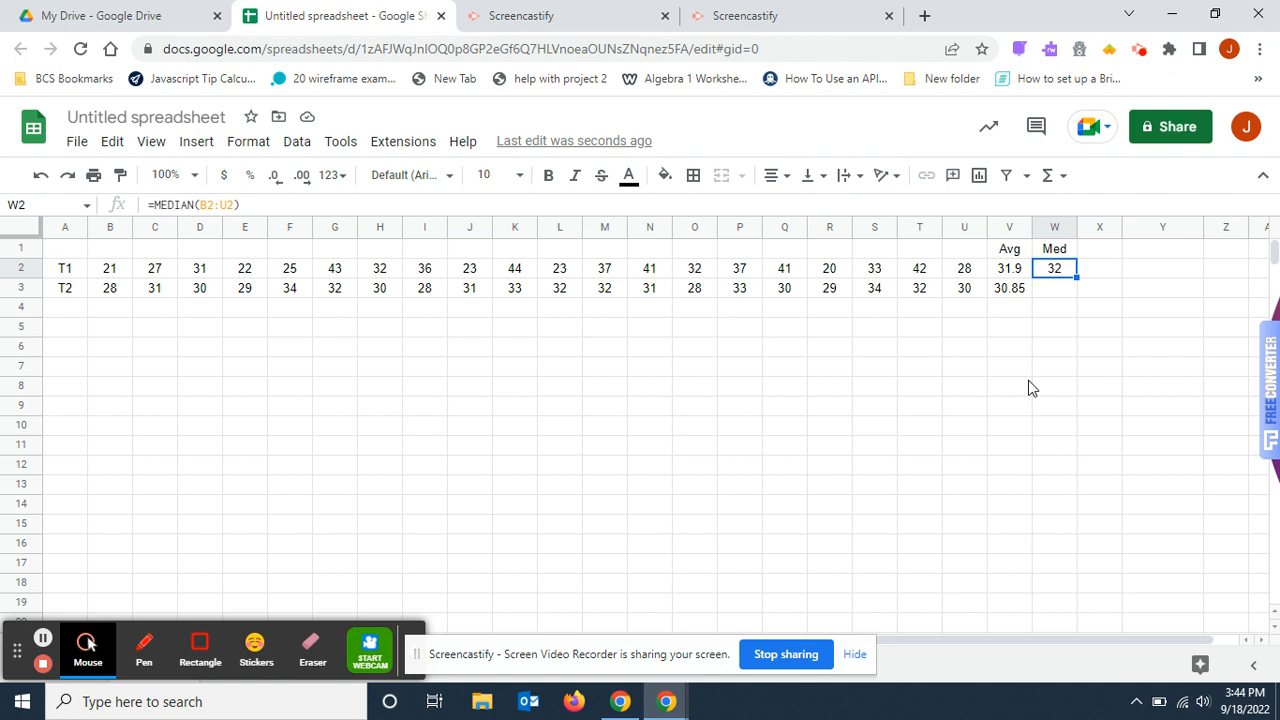
{"action": "left_click", "coordinate": [1052, 293]}
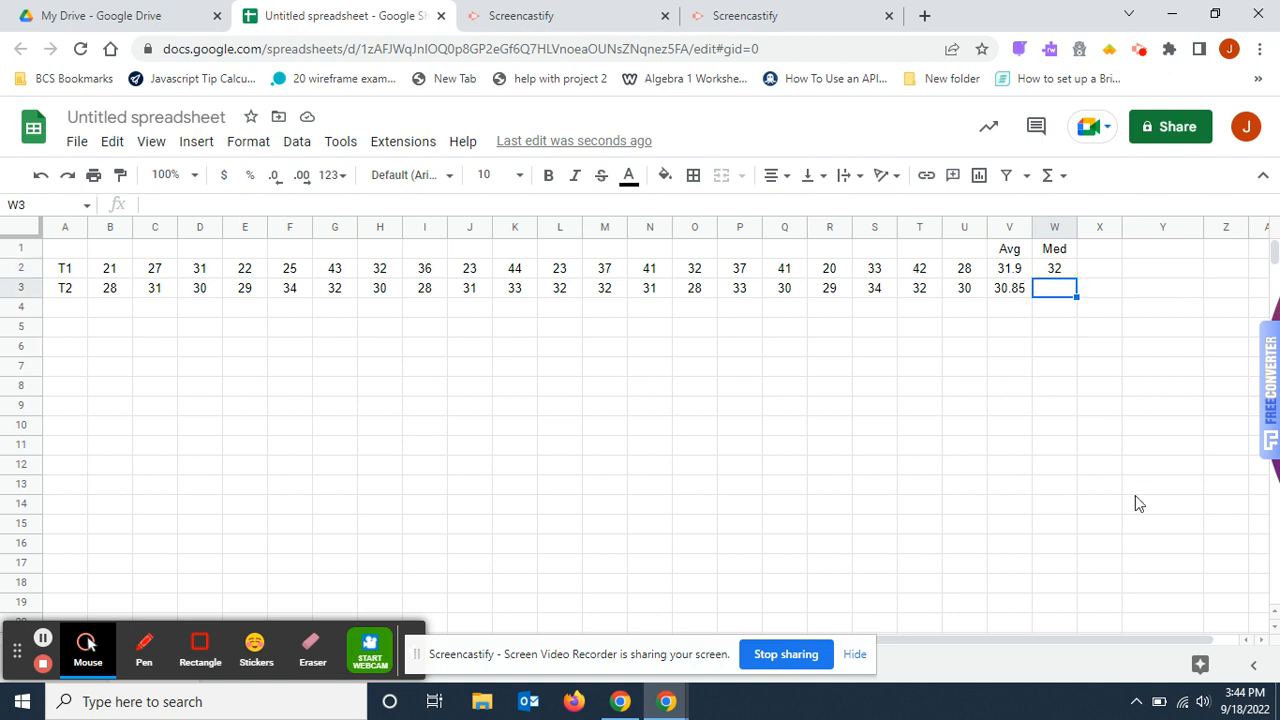
{"action": "left_click", "coordinate": [1060, 270]}
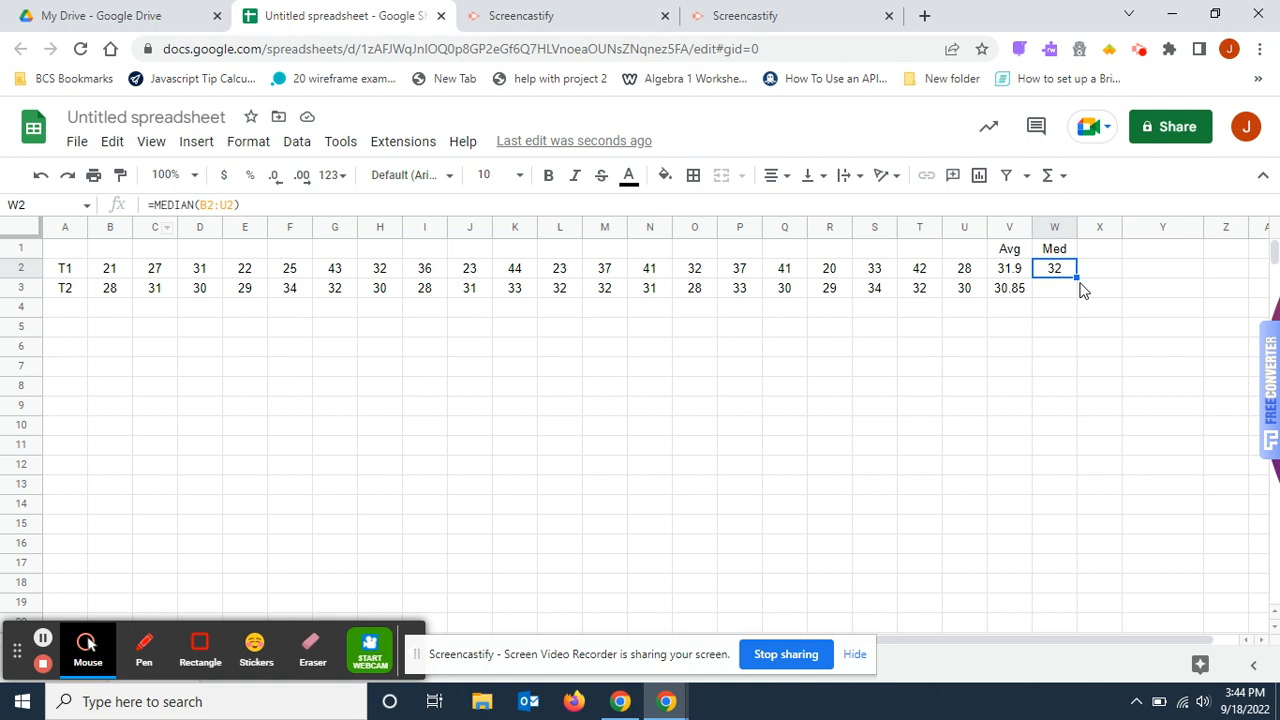
{"action": "left_click_drag", "start_coordinate": [1076, 276], "coordinate": [1080, 291]}
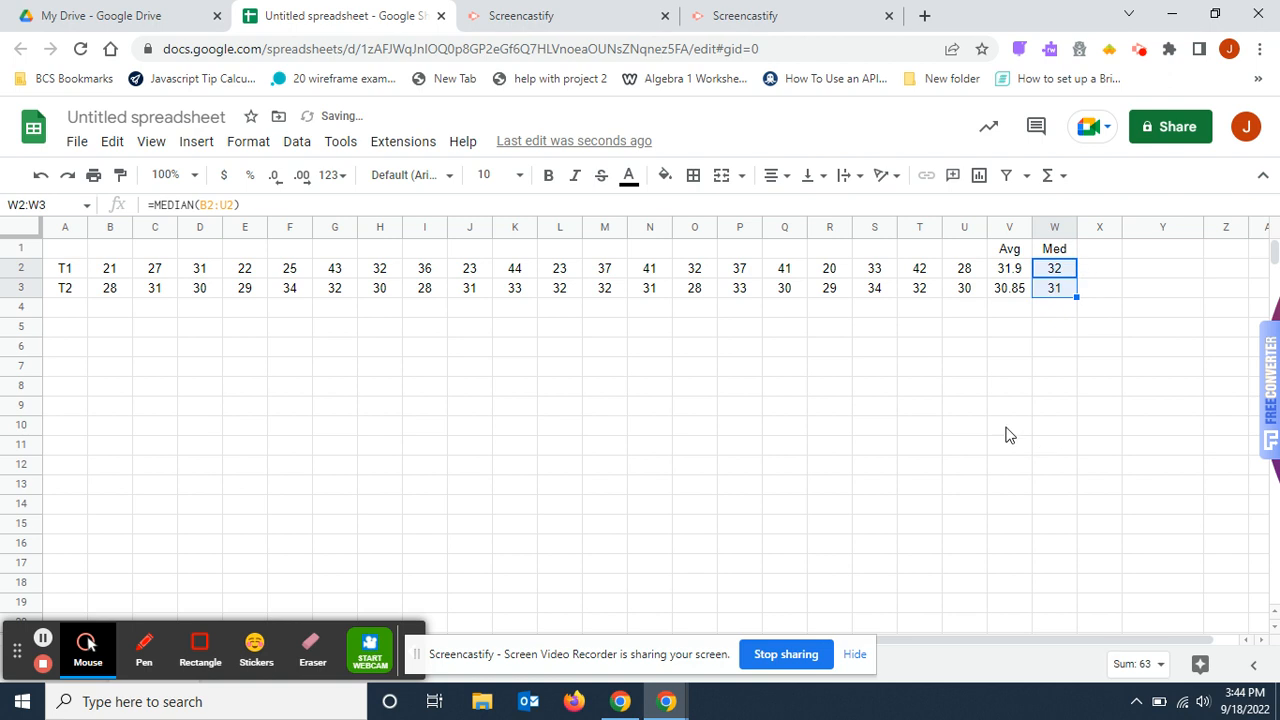
{"action": "left_click", "coordinate": [1008, 438]}
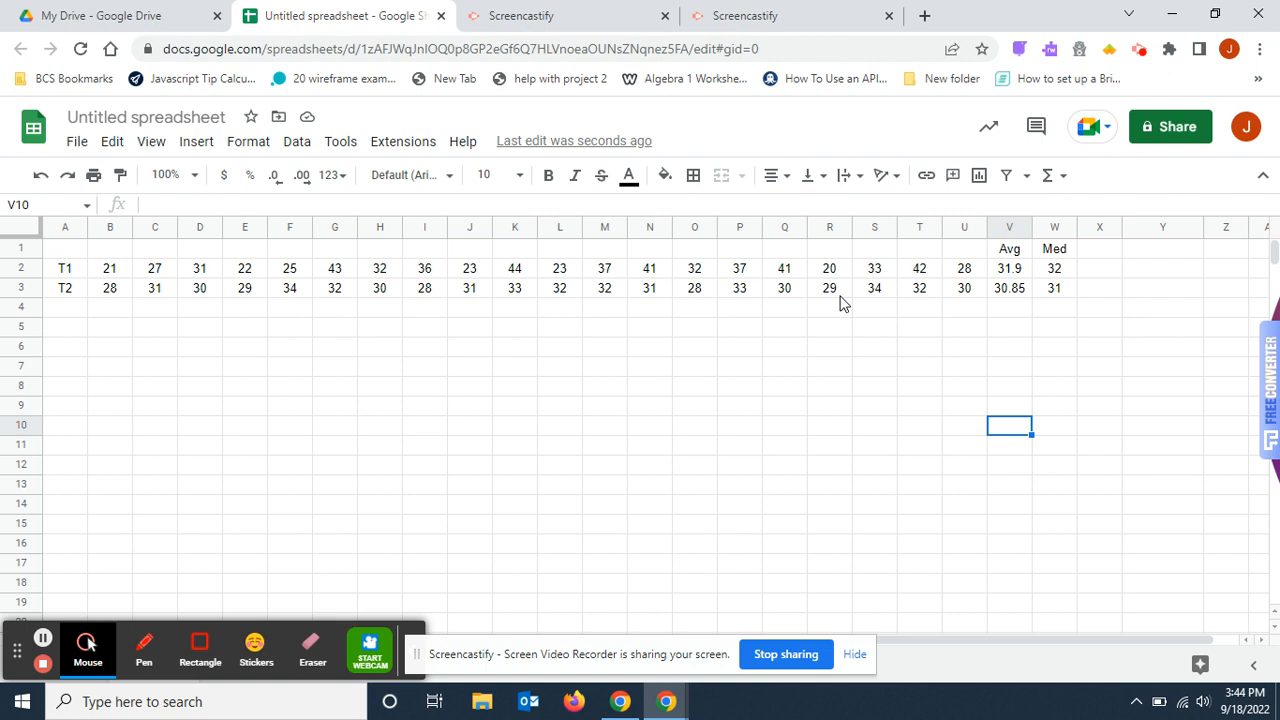
{"action": "left_click", "coordinate": [1058, 292]}
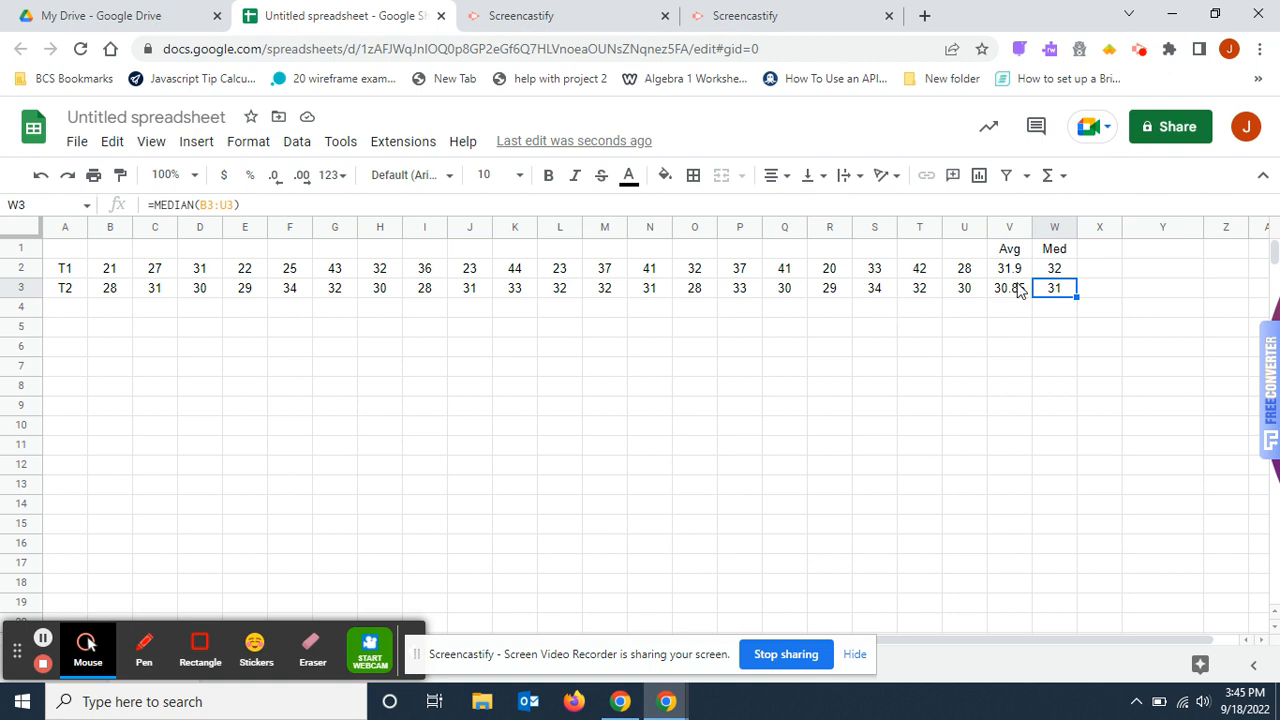
- Add the column header Mode in cell X1
{"action": "left_click", "coordinate": [1100, 252]}
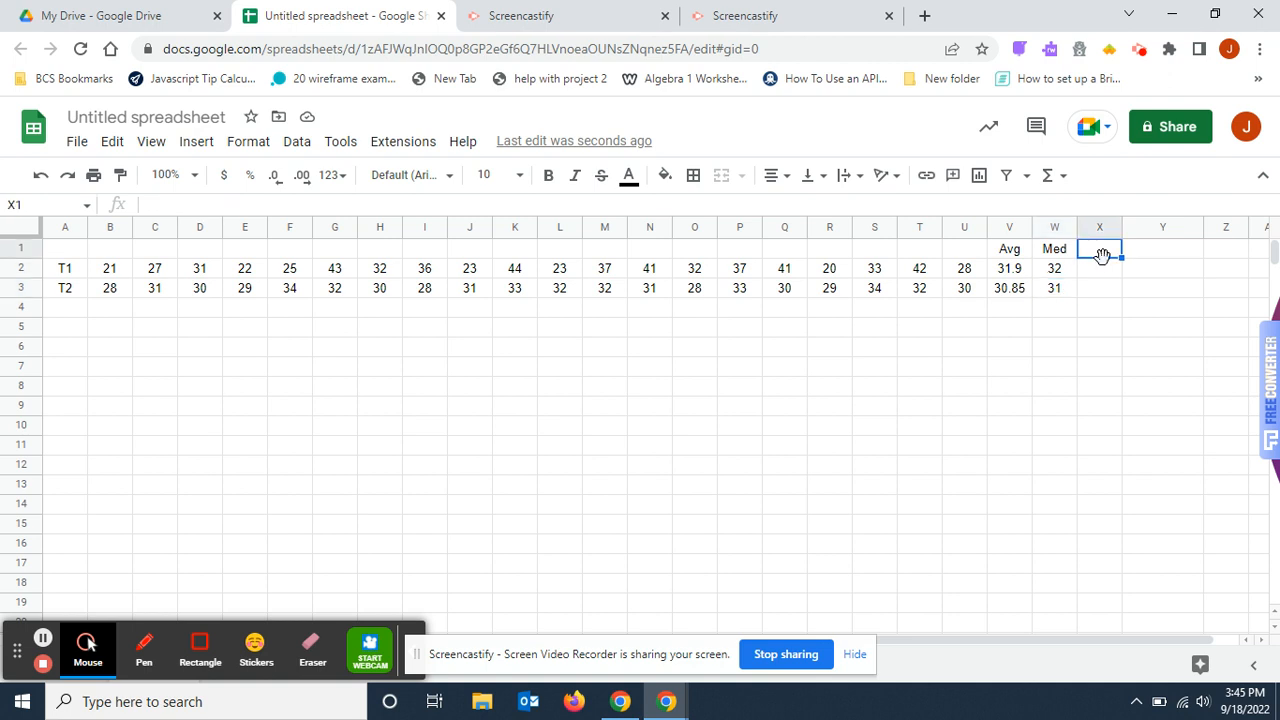
{"action": "type", "text": "Mode"}
{"action": "left_click", "coordinate": [1069, 414]}
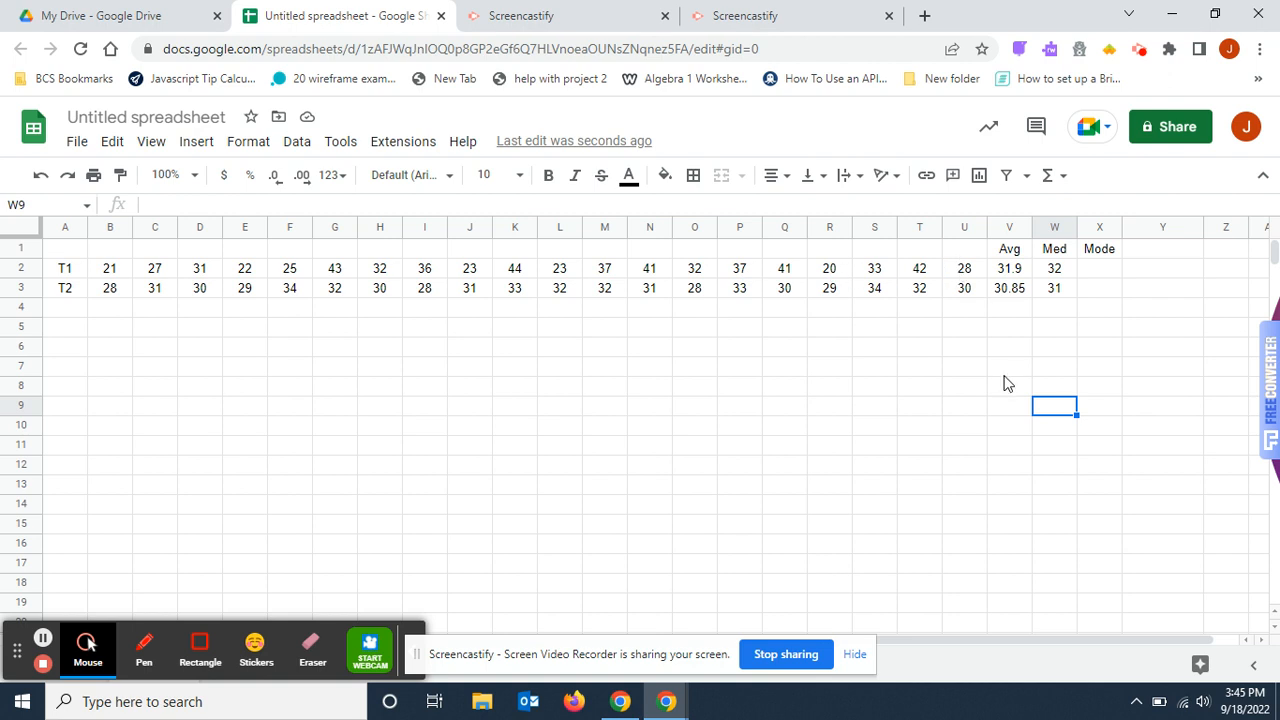
- Calculate the mode of the T1 values in cell X2 with the MODE function over B2:U2
{"action": "left_click", "coordinate": [1097, 276]}
{"action": "type", "text": "="}
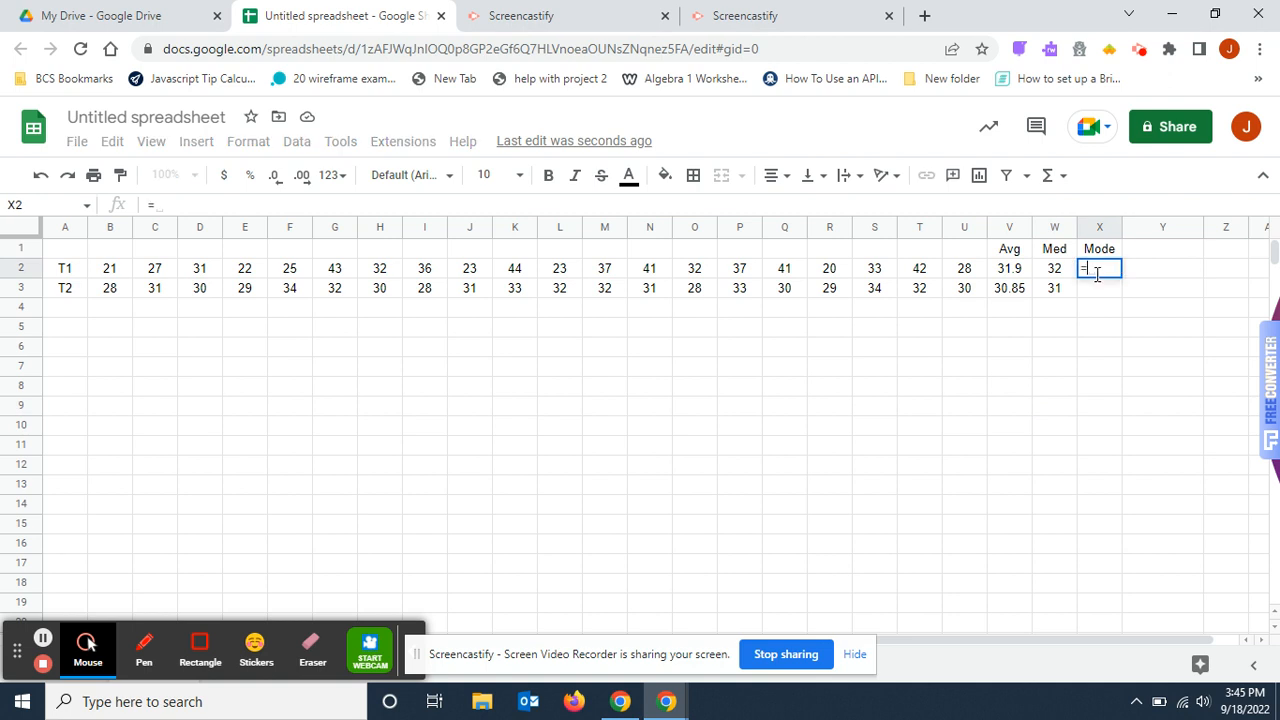
{"action": "type", "text": "m"}
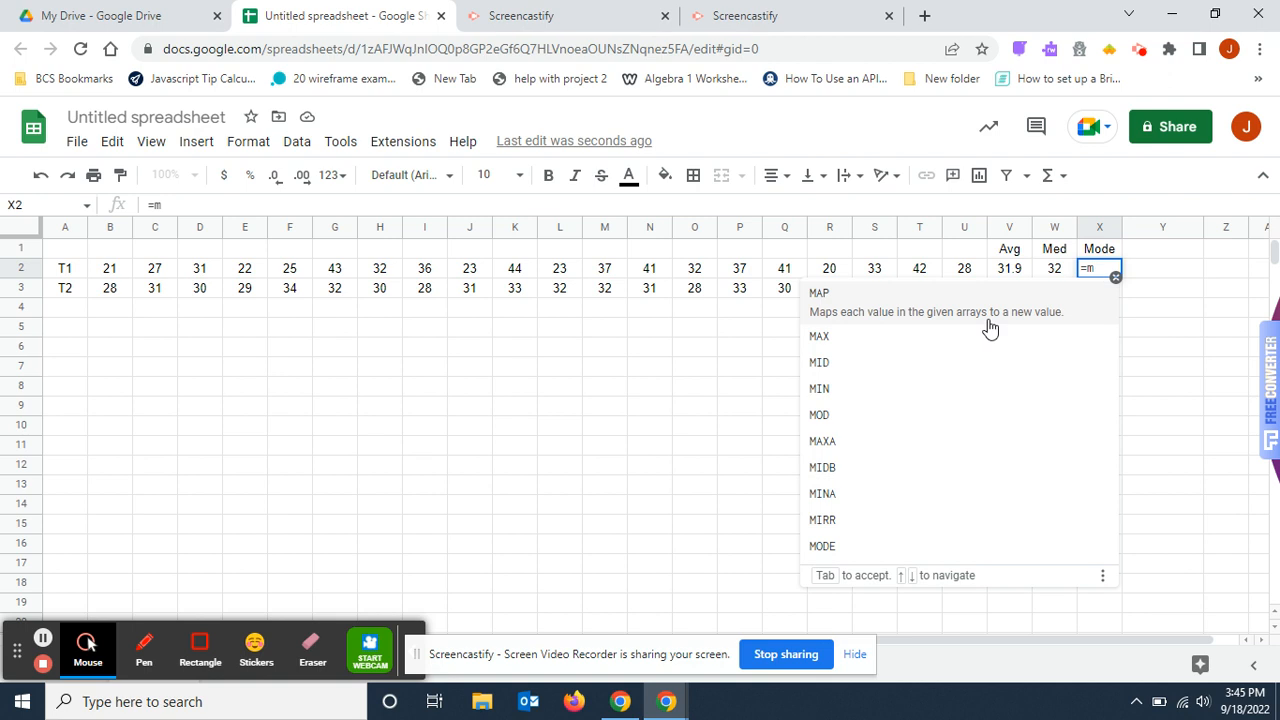
{"action": "left_click", "coordinate": [826, 536]}
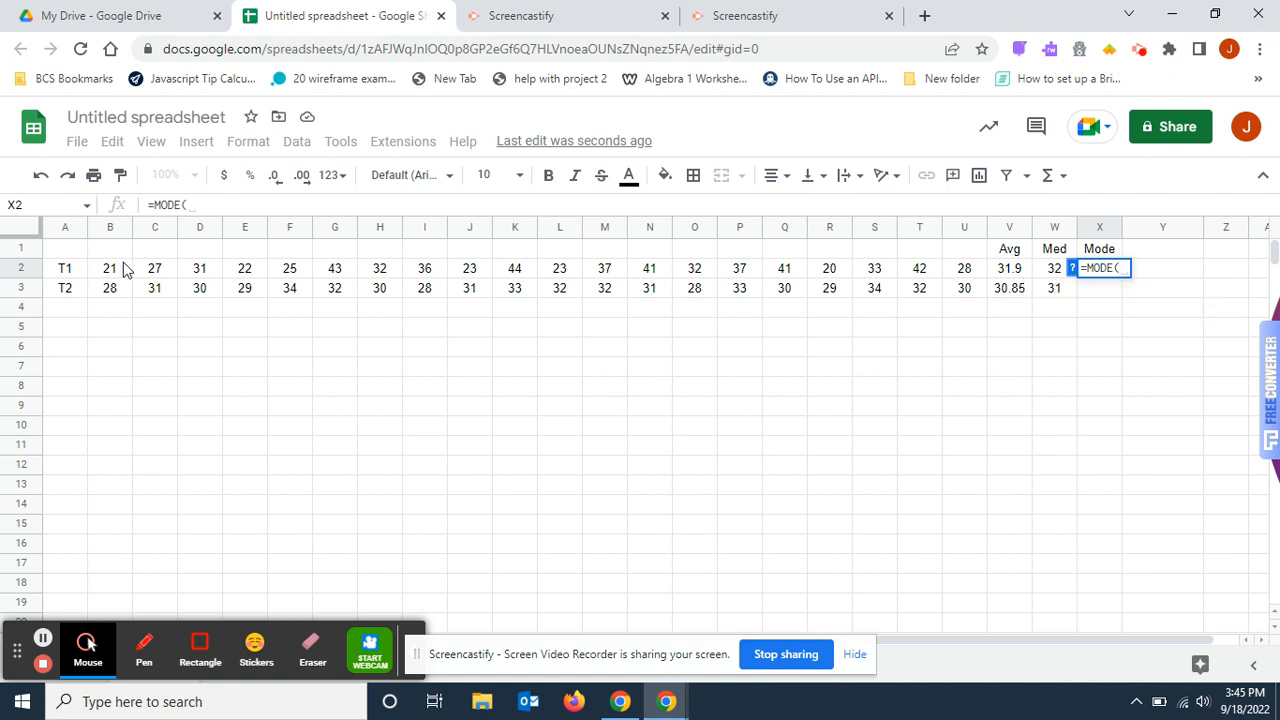
{"action": "left_click_drag", "start_coordinate": [113, 273], "coordinate": [964, 268]}
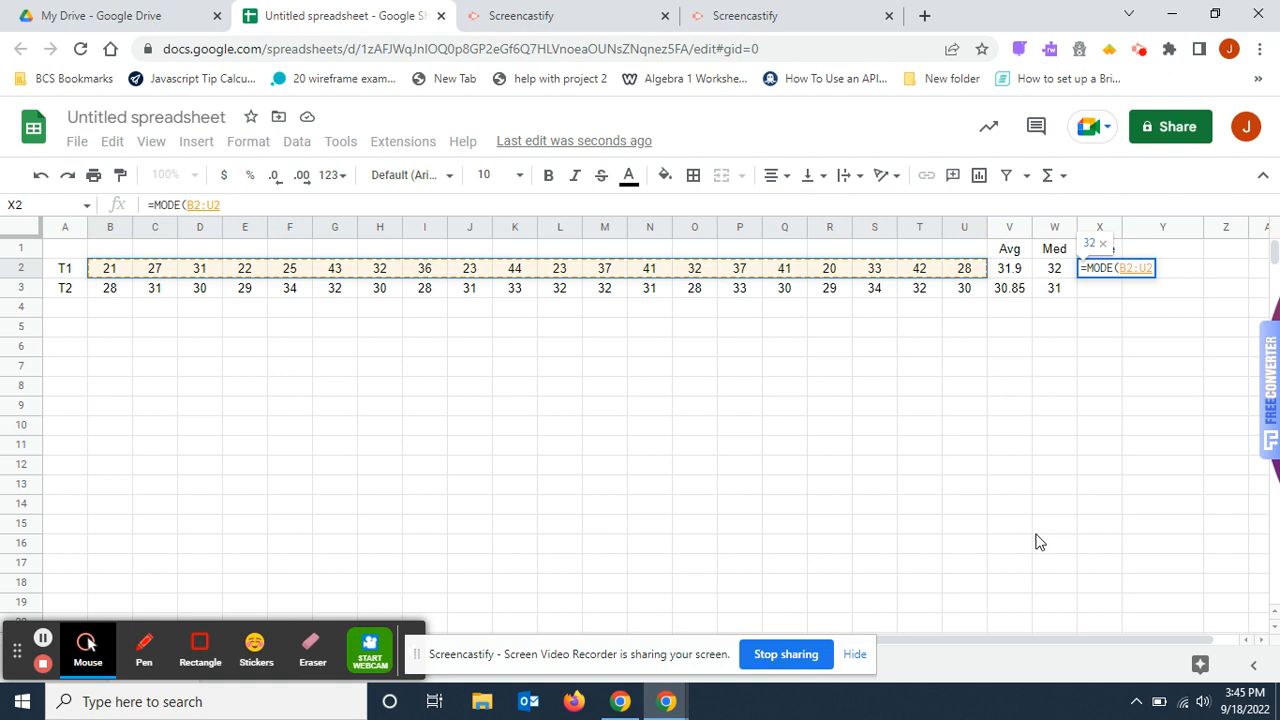
{"action": "key", "text": "Return"}
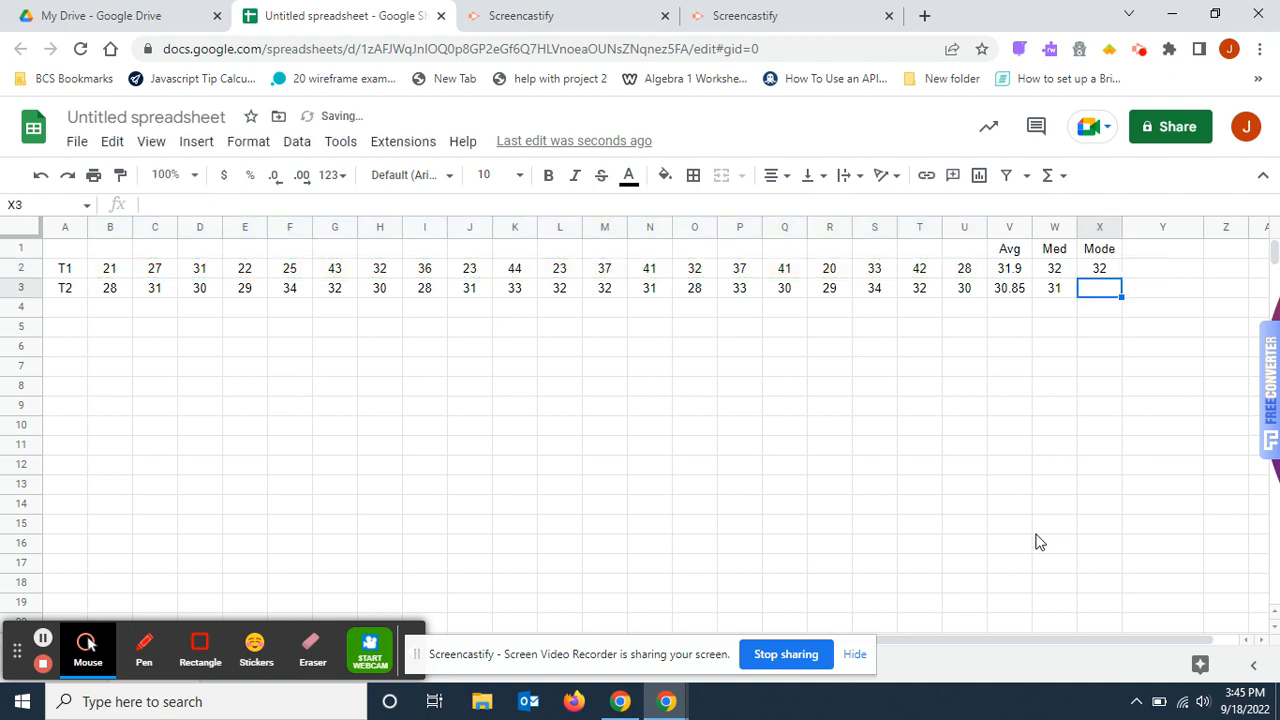
- Fill the mode formula from X2 down to X3 for the T2 row and check the copied formula
{"action": "left_click", "coordinate": [1104, 268]}
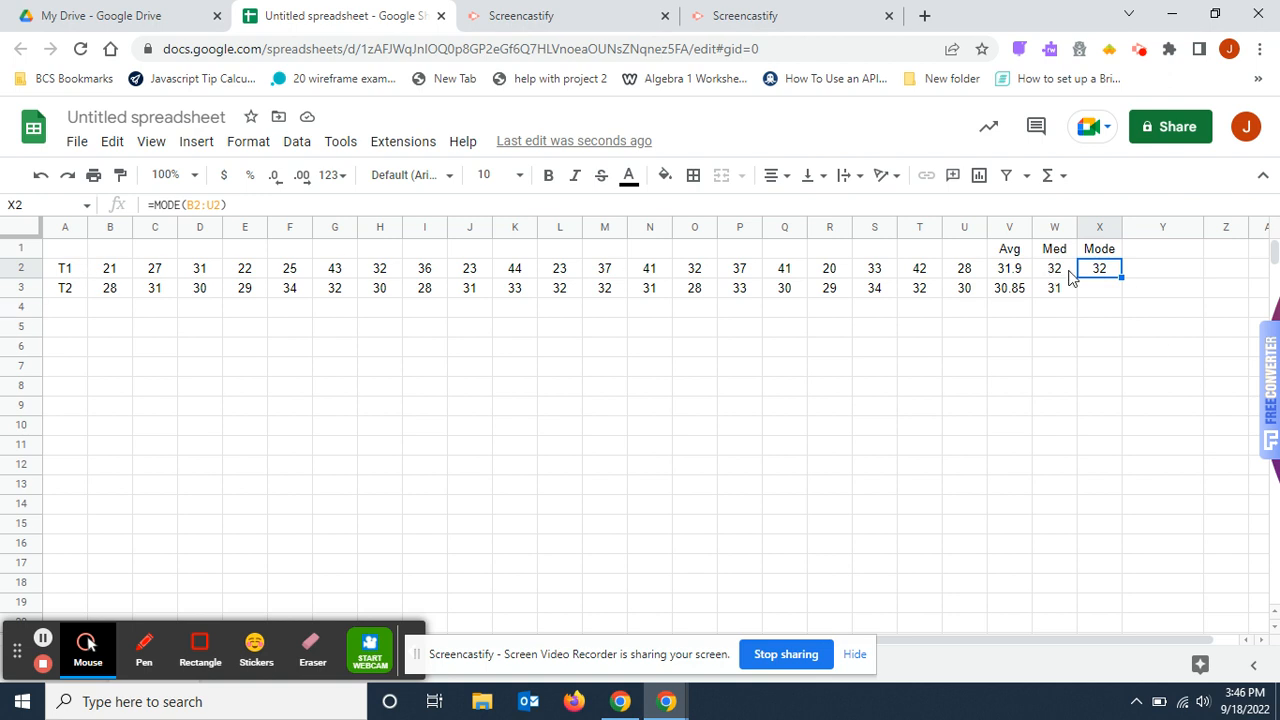
{"action": "left_click_drag", "start_coordinate": [1123, 280], "coordinate": [1125, 290]}
{"action": "left_click", "coordinate": [1069, 434]}
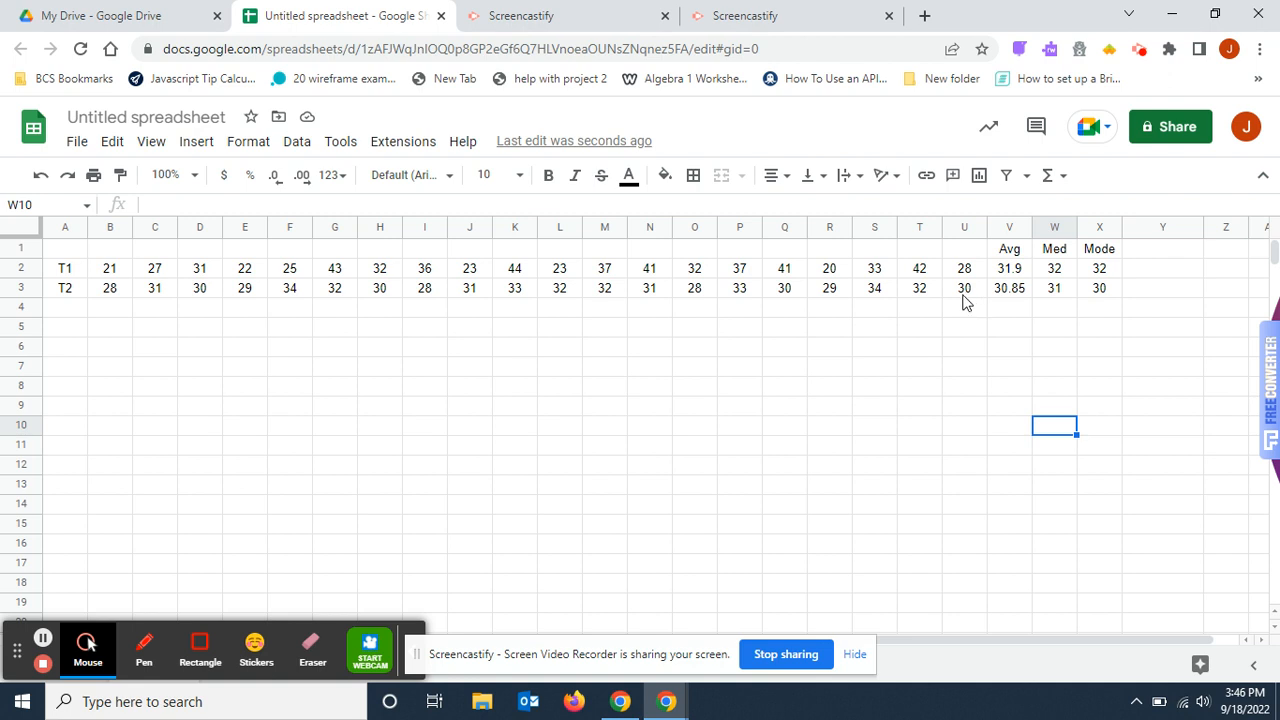
{"action": "left_click", "coordinate": [1106, 290]}
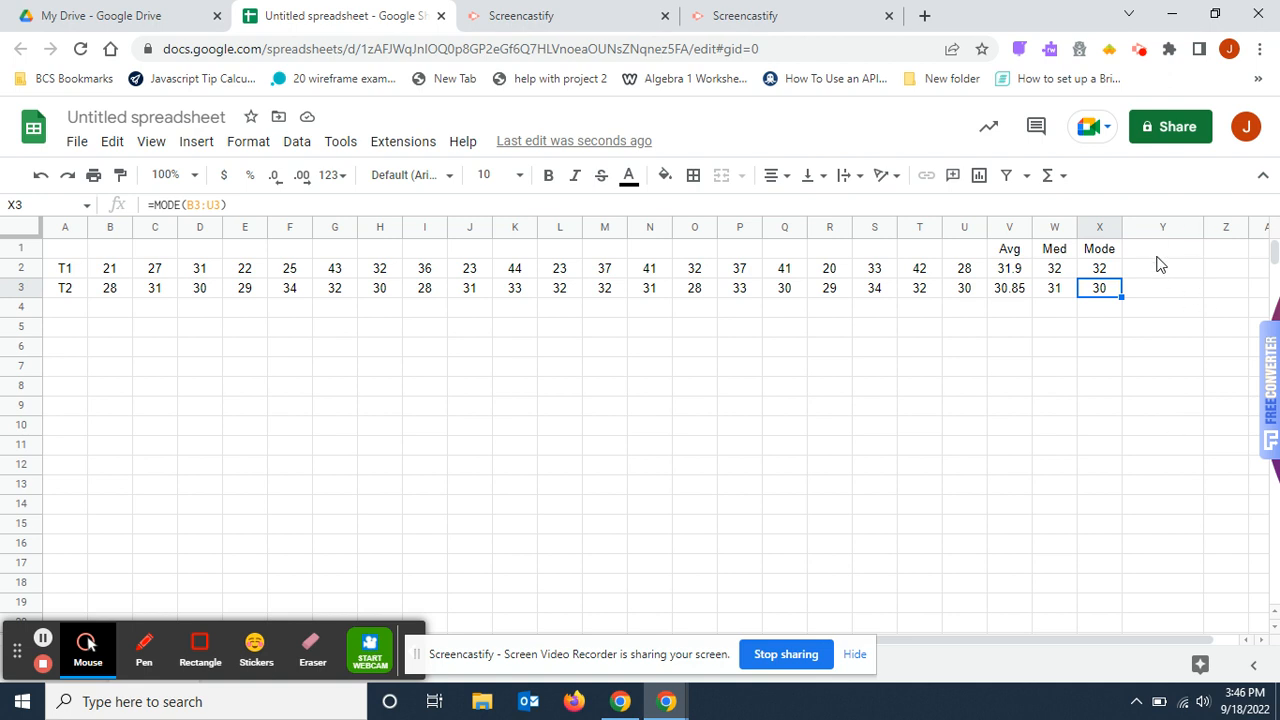
- Add the column header Std Dev in cell Y1 and narrow column Y to fit it
{"action": "left_click", "coordinate": [1161, 256]}
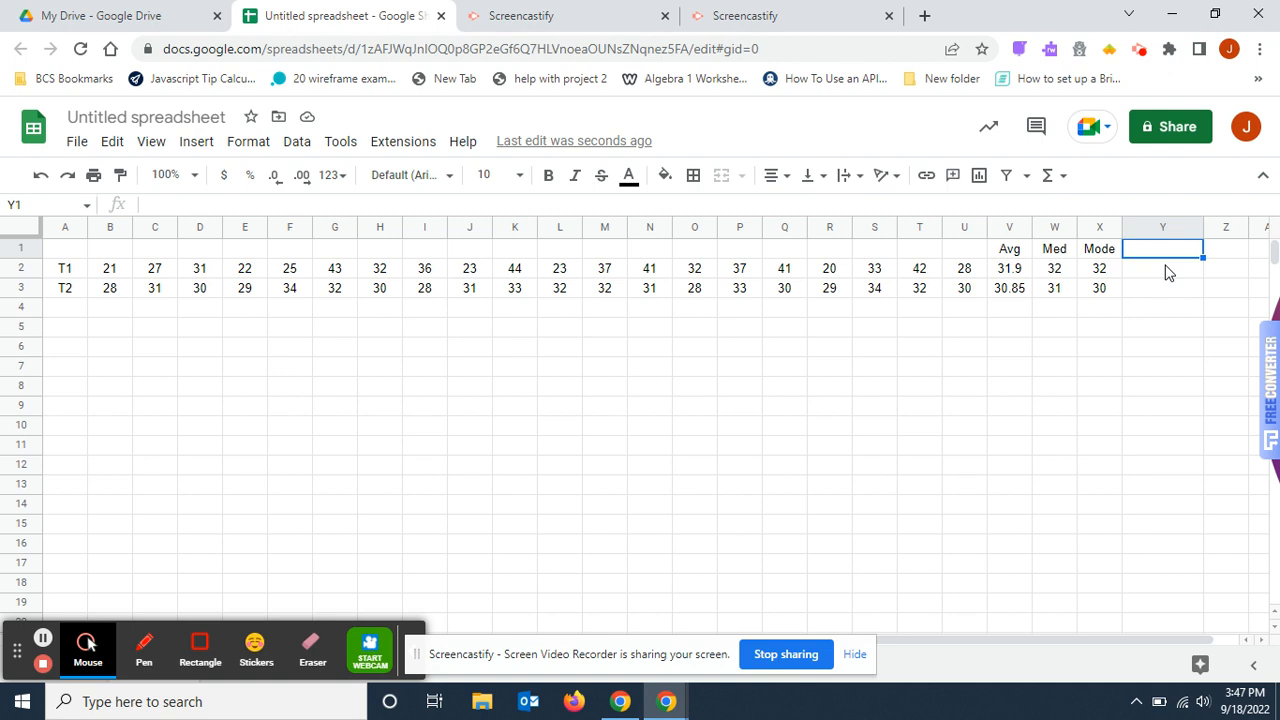
{"action": "type", "text": "Std De"}
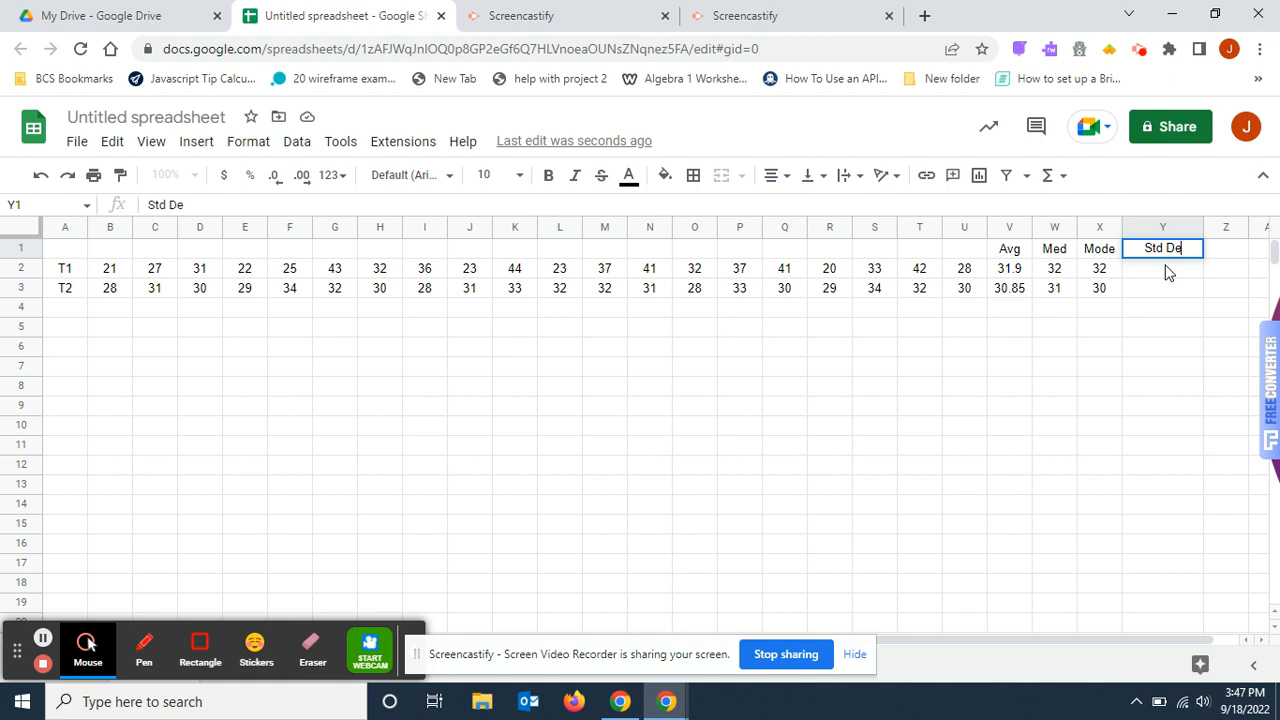
{"action": "type", "text": "v"}
{"action": "left_click", "coordinate": [1158, 330]}
{"action": "left_click_drag", "start_coordinate": [1203, 228], "coordinate": [1182, 228]}
- Calculate the standard deviation of the T1 values in cell Y2 with the STDEV function over B2:U2
{"action": "left_click", "coordinate": [1136, 272]}
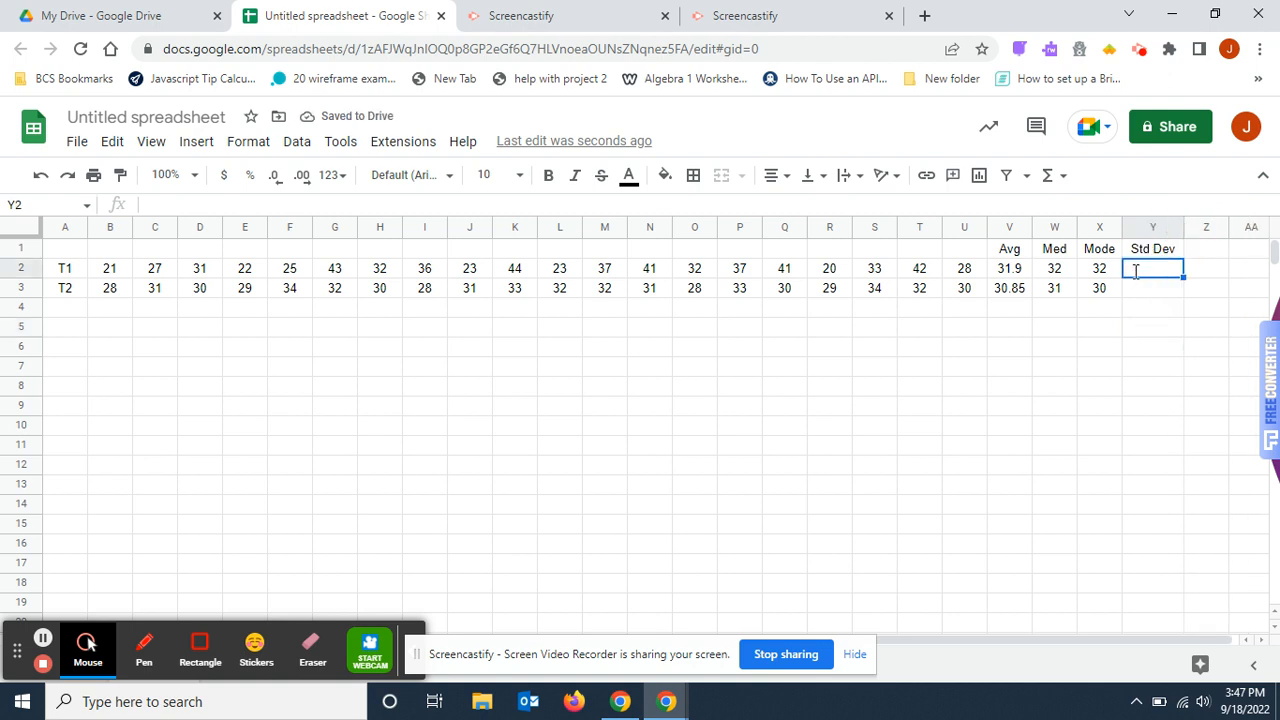
{"action": "type", "text": "="}
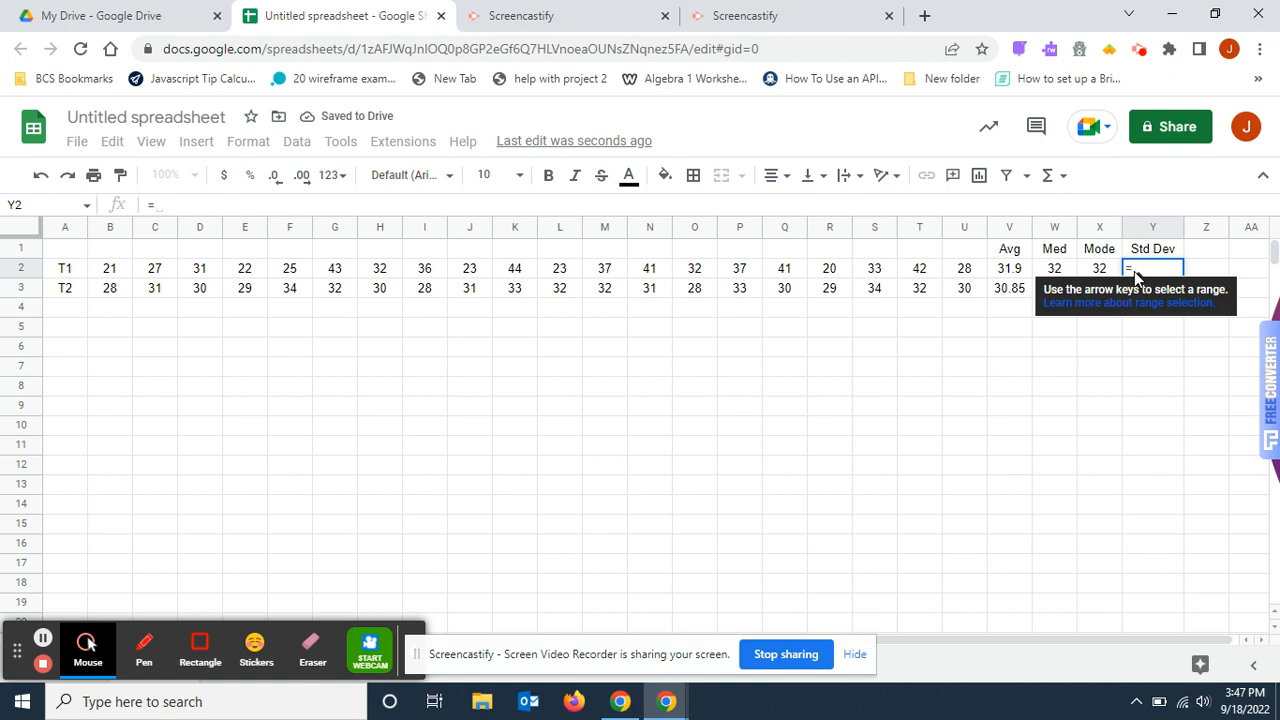
{"action": "type", "text": "st"}
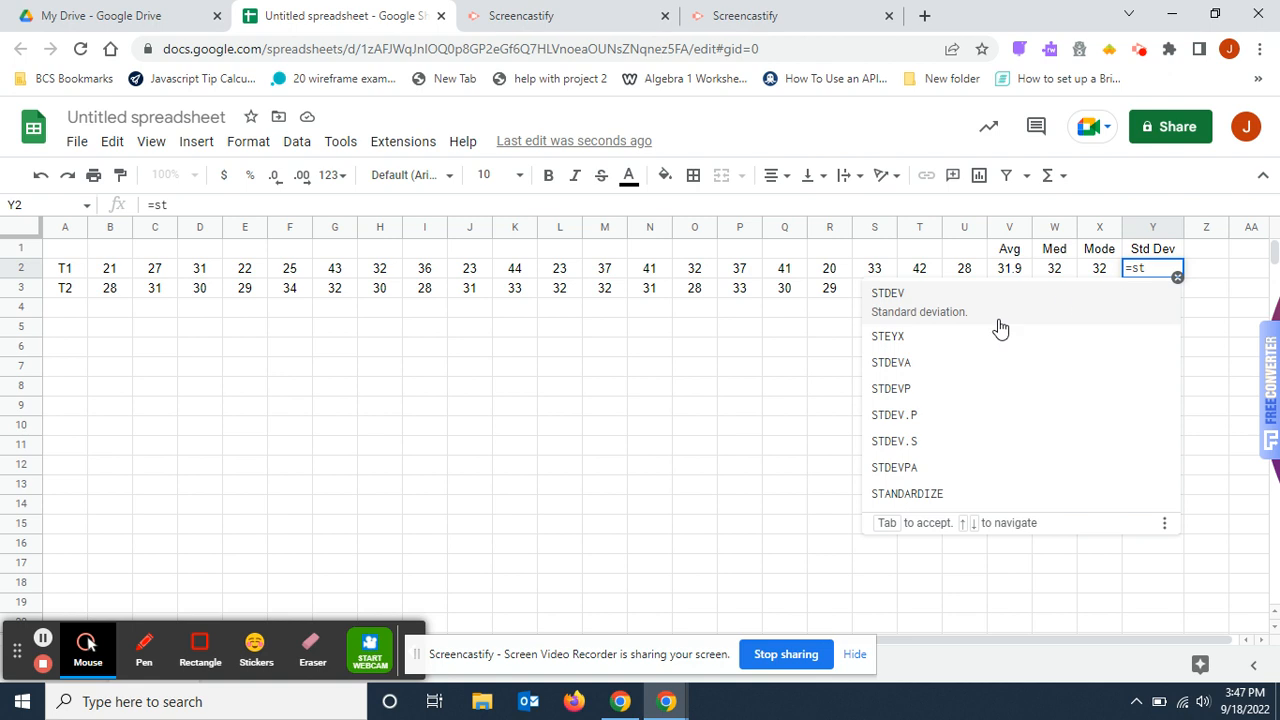
{"action": "left_click", "coordinate": [903, 310]}
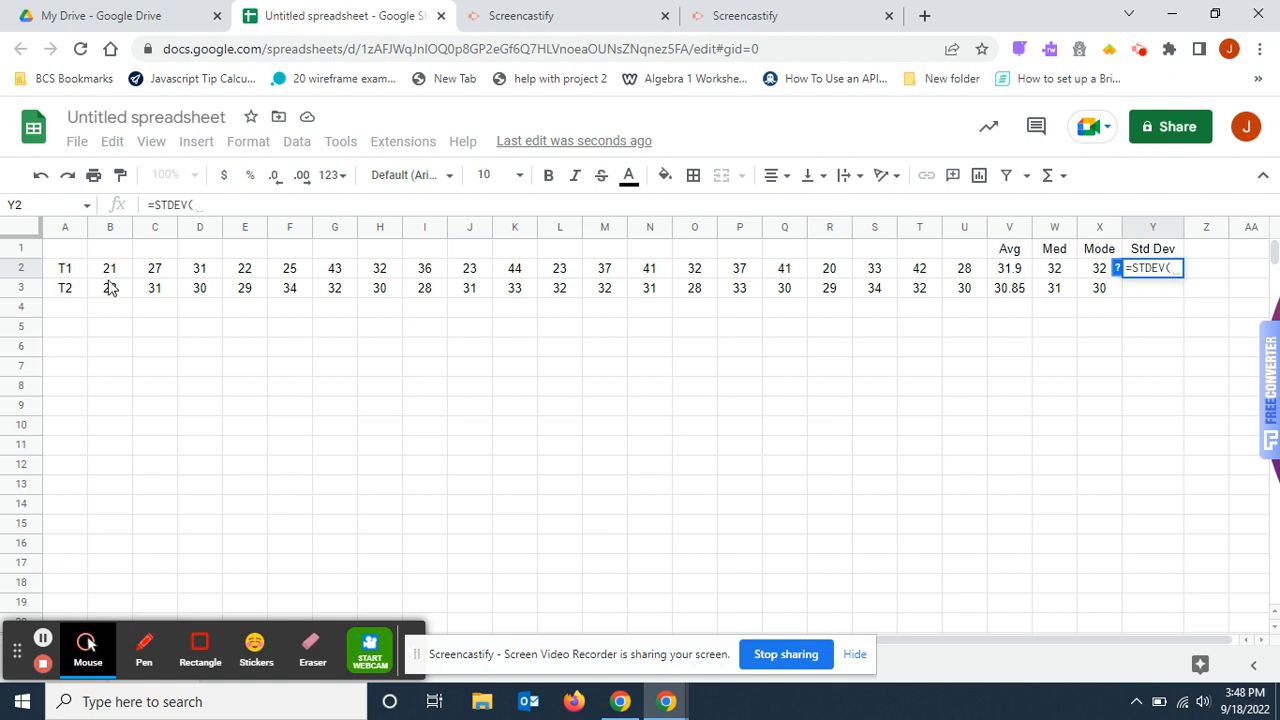
{"action": "left_click_drag", "start_coordinate": [113, 271], "coordinate": [965, 270]}
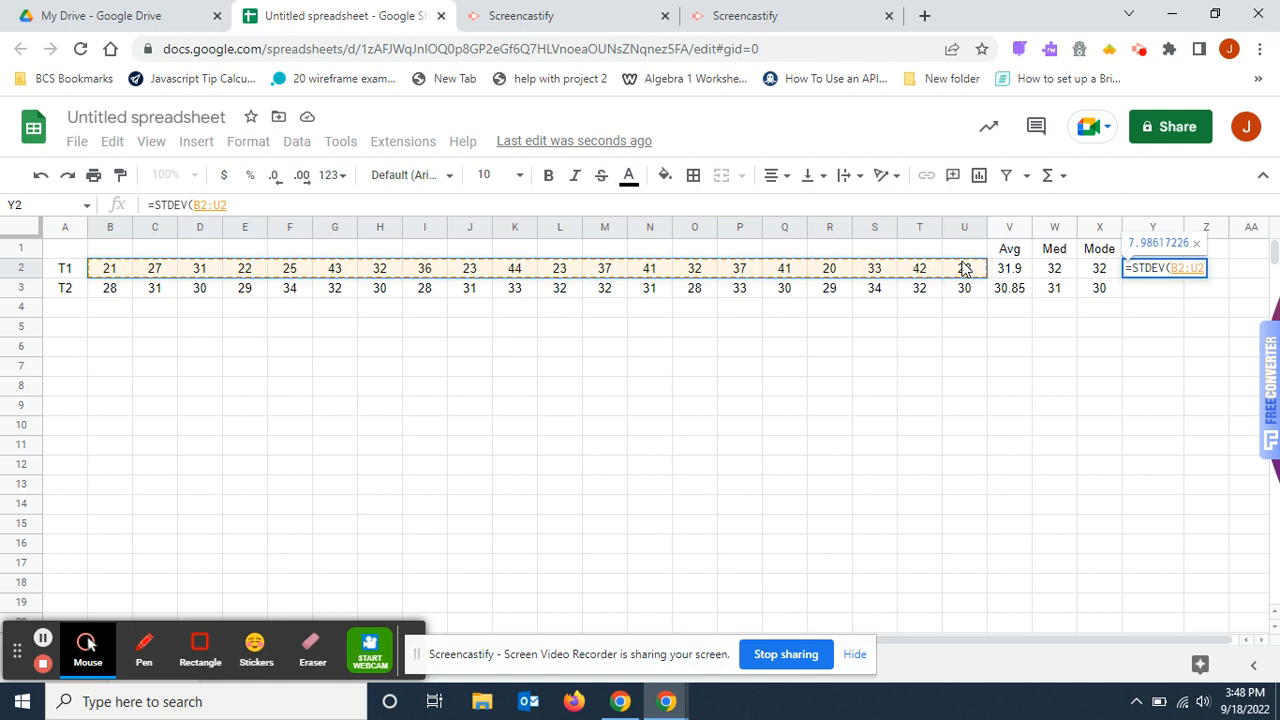
{"action": "key", "text": "Return"}
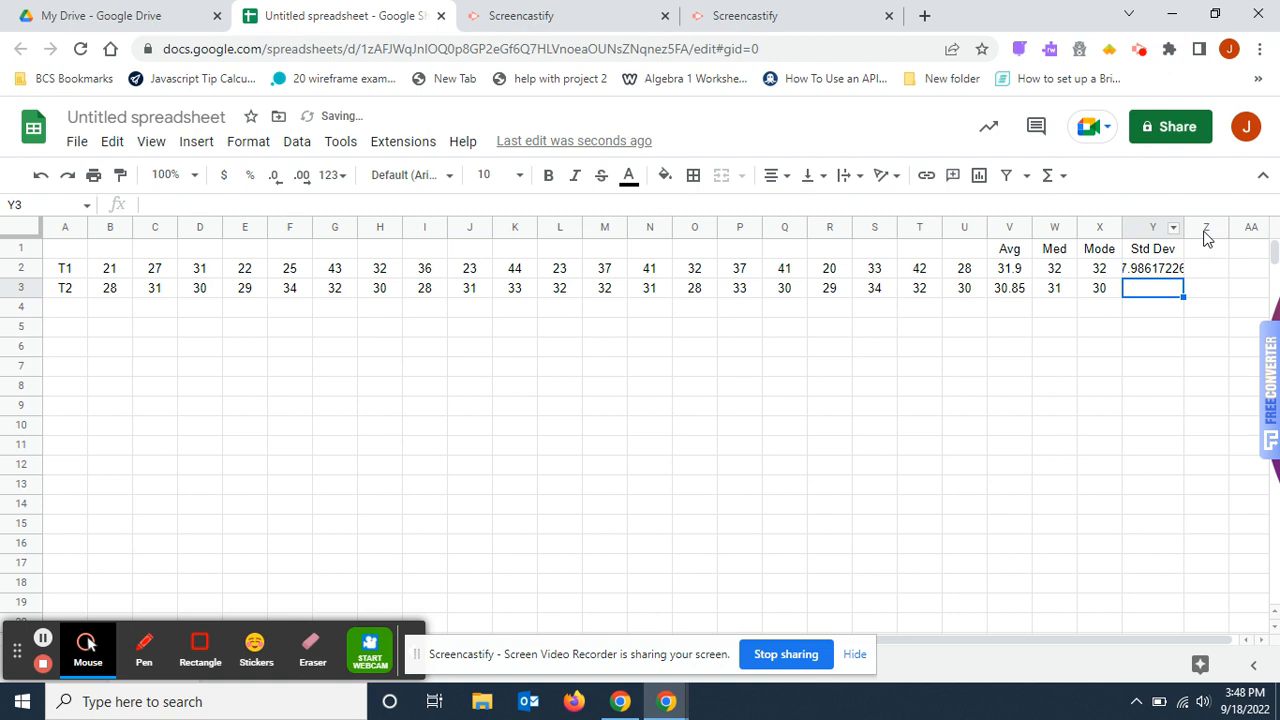
- Widen column Y and reduce the displayed precision of the whole column to one decimal place
{"action": "left_click_drag", "start_coordinate": [1182, 226], "coordinate": [1201, 229]}
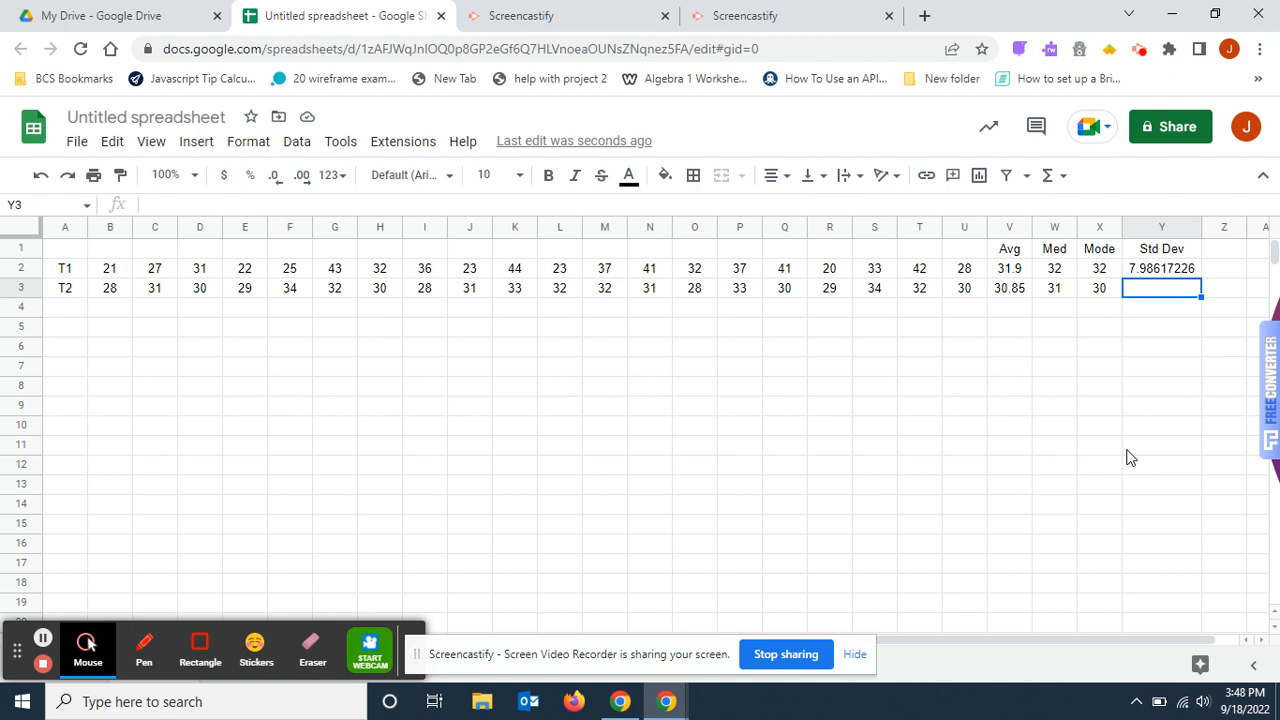
{"action": "left_click", "coordinate": [1163, 227]}
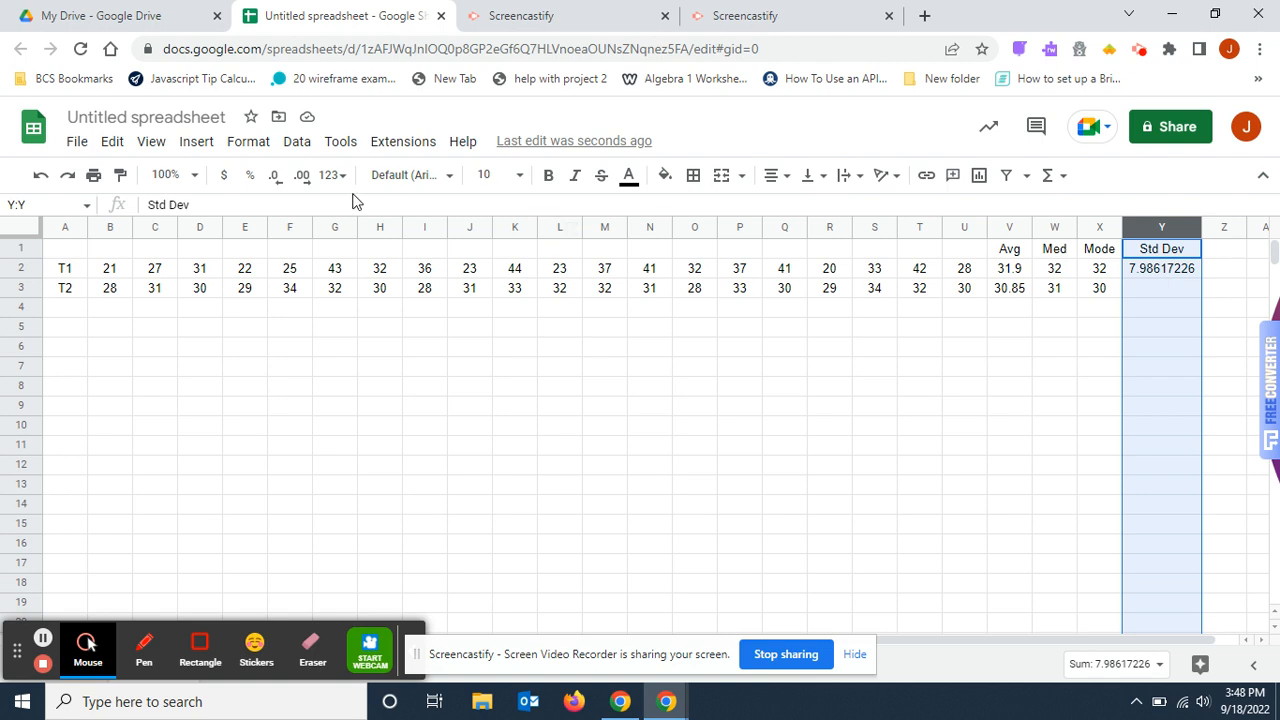
{"action": "left_click", "coordinate": [278, 182]}
{"action": "left_click", "coordinate": [278, 182]}
{"action": "left_click", "coordinate": [278, 182]}
{"action": "left_click", "coordinate": [278, 182]}
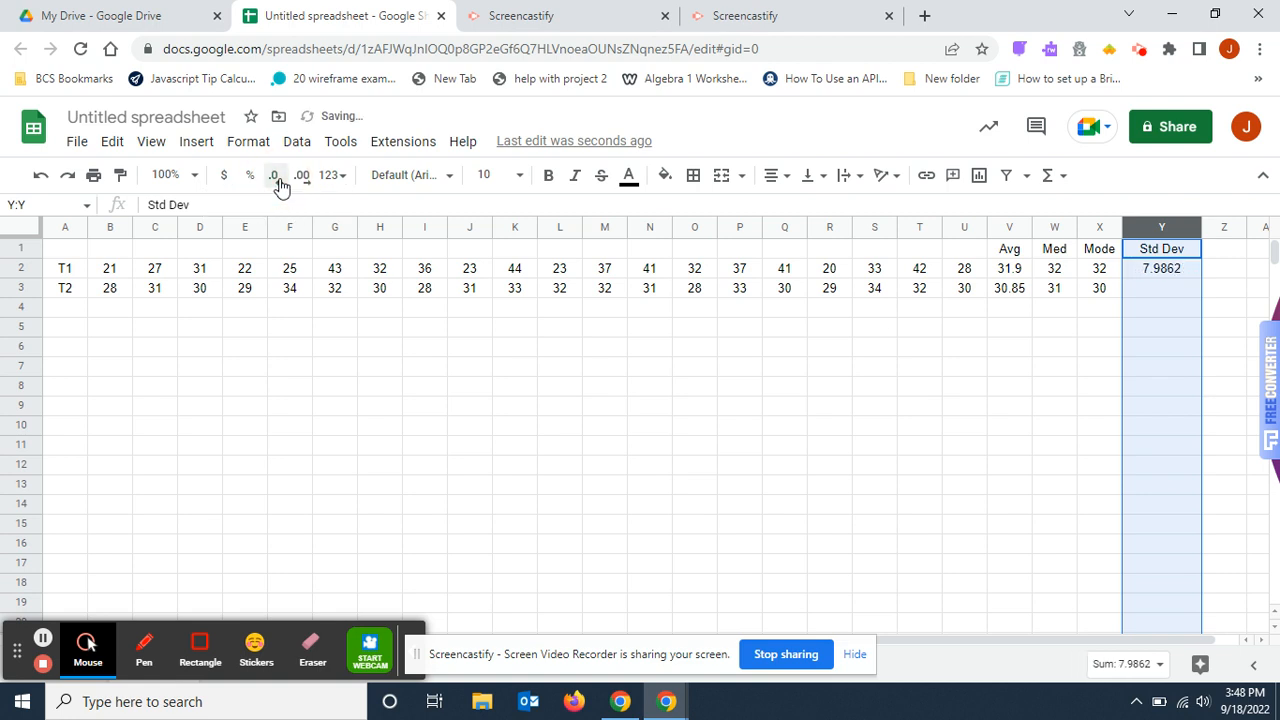
{"action": "left_click", "coordinate": [278, 182]}
{"action": "left_click", "coordinate": [278, 182]}
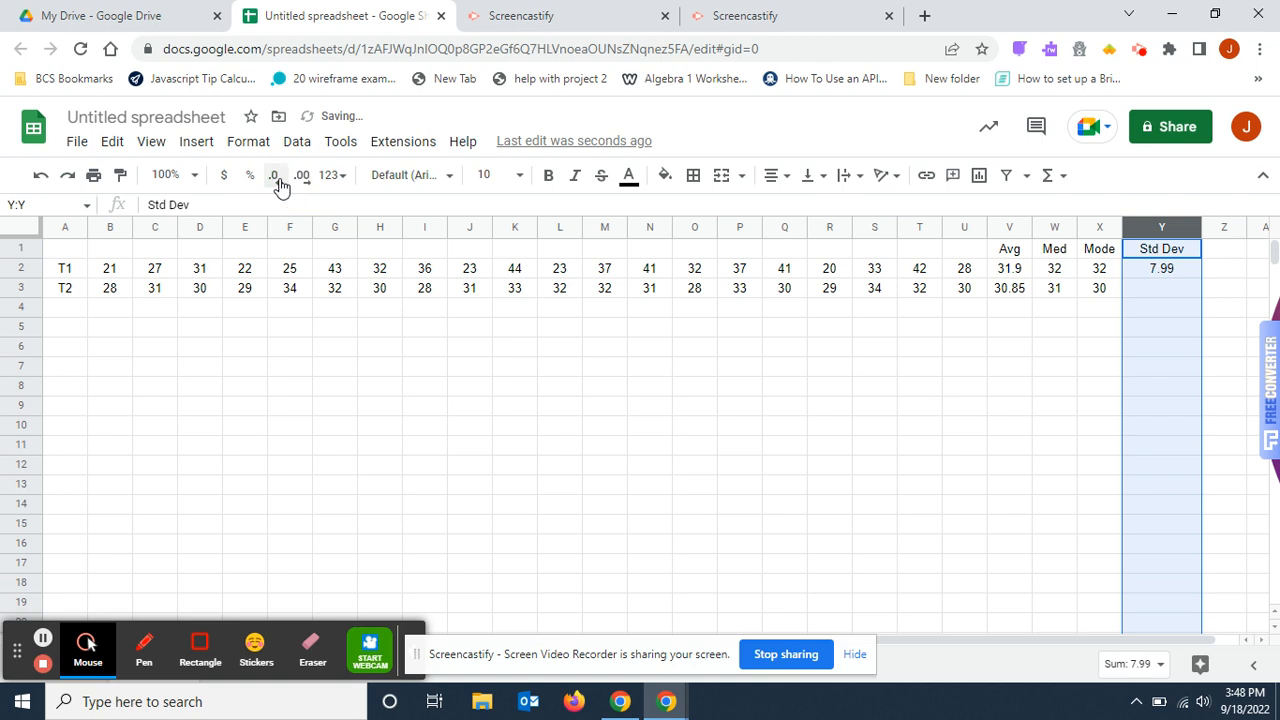
{"action": "left_click", "coordinate": [278, 182]}
{"action": "left_click", "coordinate": [1135, 428]}
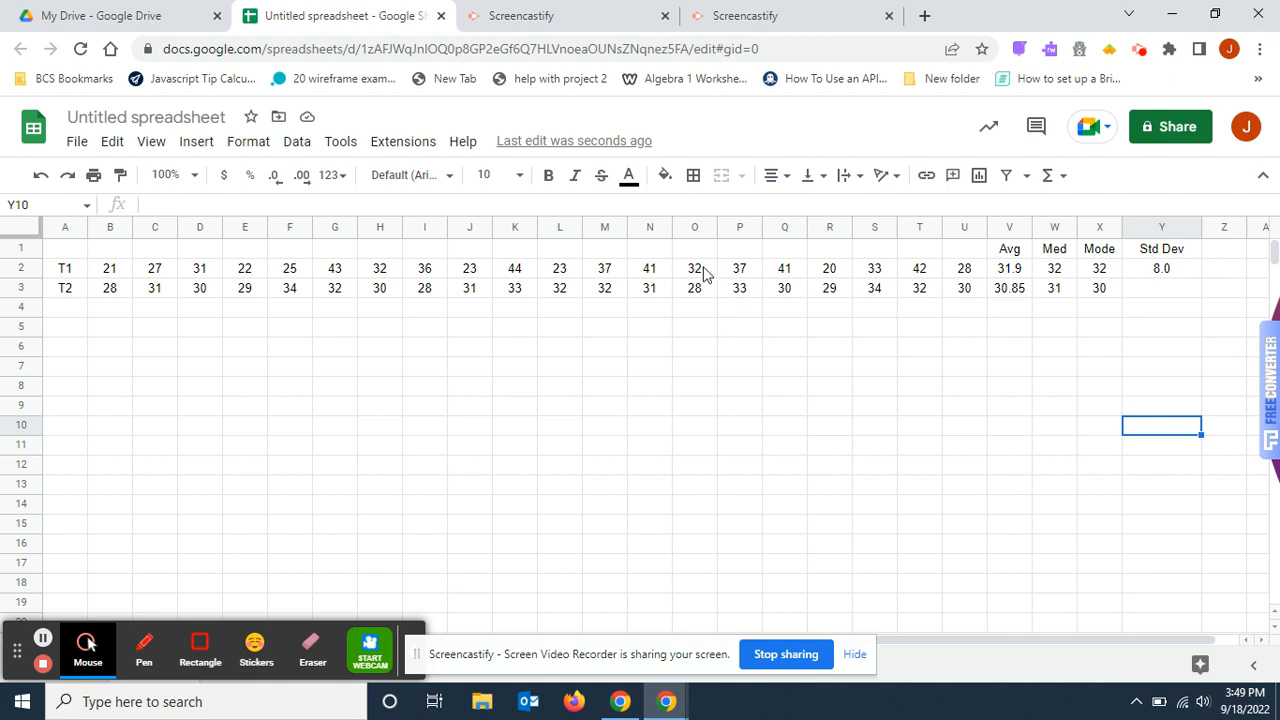
- Fill the standard deviation formula from Y2 down to Y3 for the T2 row and check the copied formula
{"action": "left_click", "coordinate": [1192, 272]}
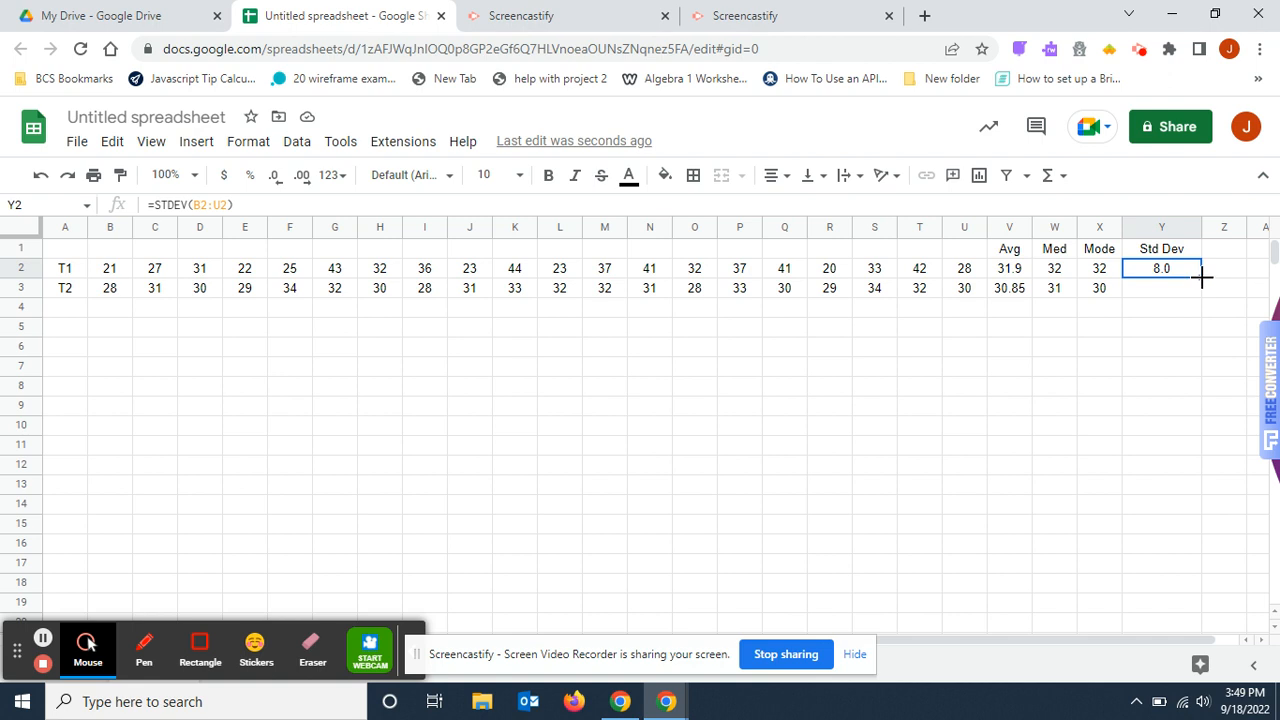
{"action": "left_click_drag", "start_coordinate": [1202, 279], "coordinate": [1200, 295]}
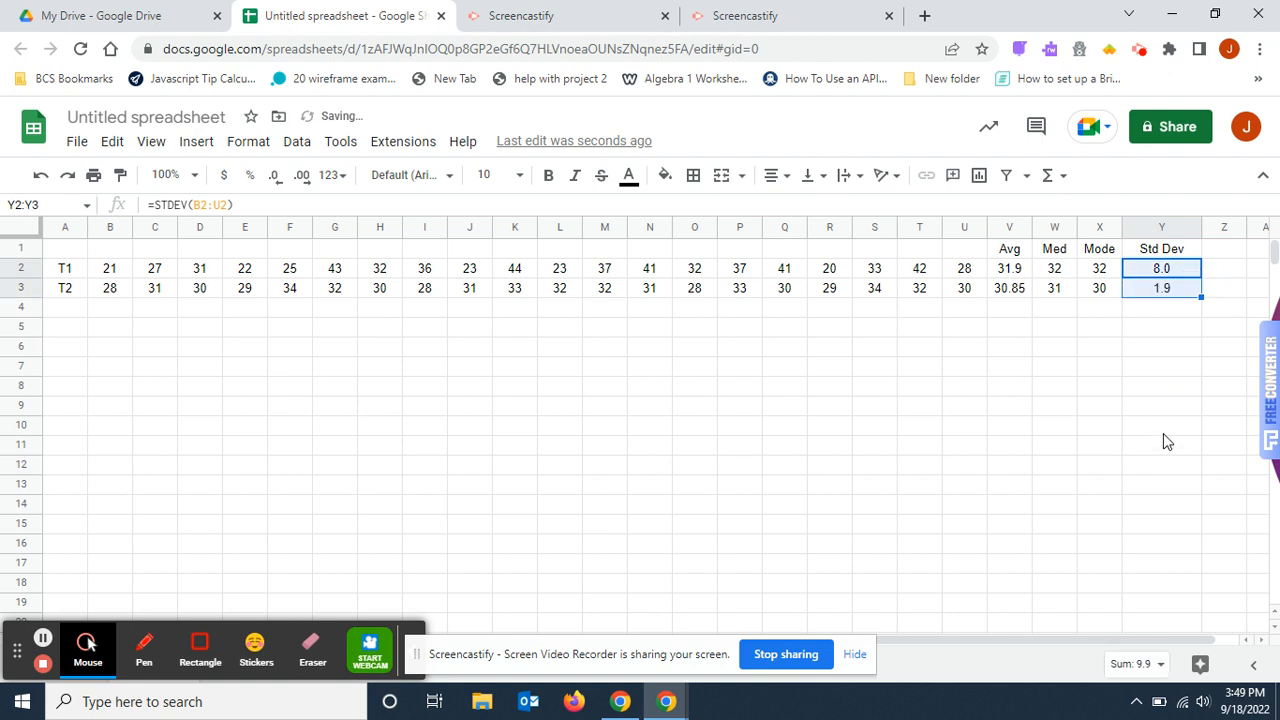
{"action": "left_click", "coordinate": [1138, 410]}
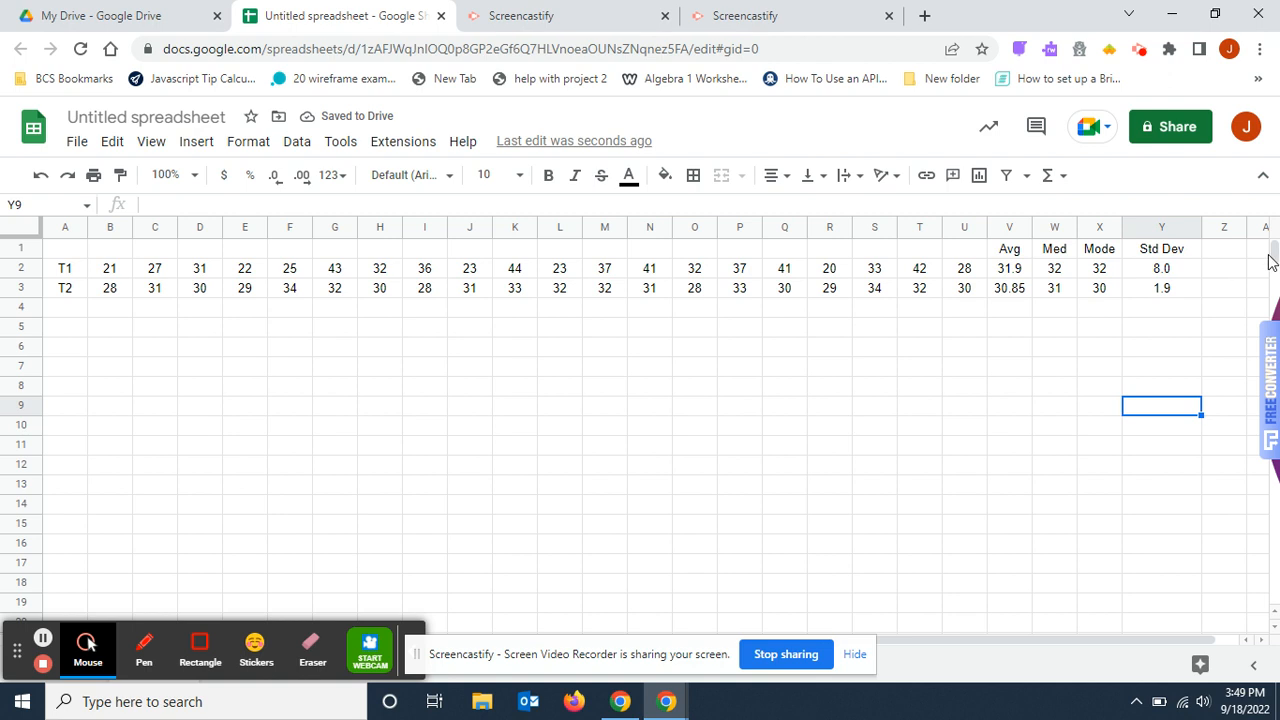
{"action": "left_click", "coordinate": [1170, 291]}
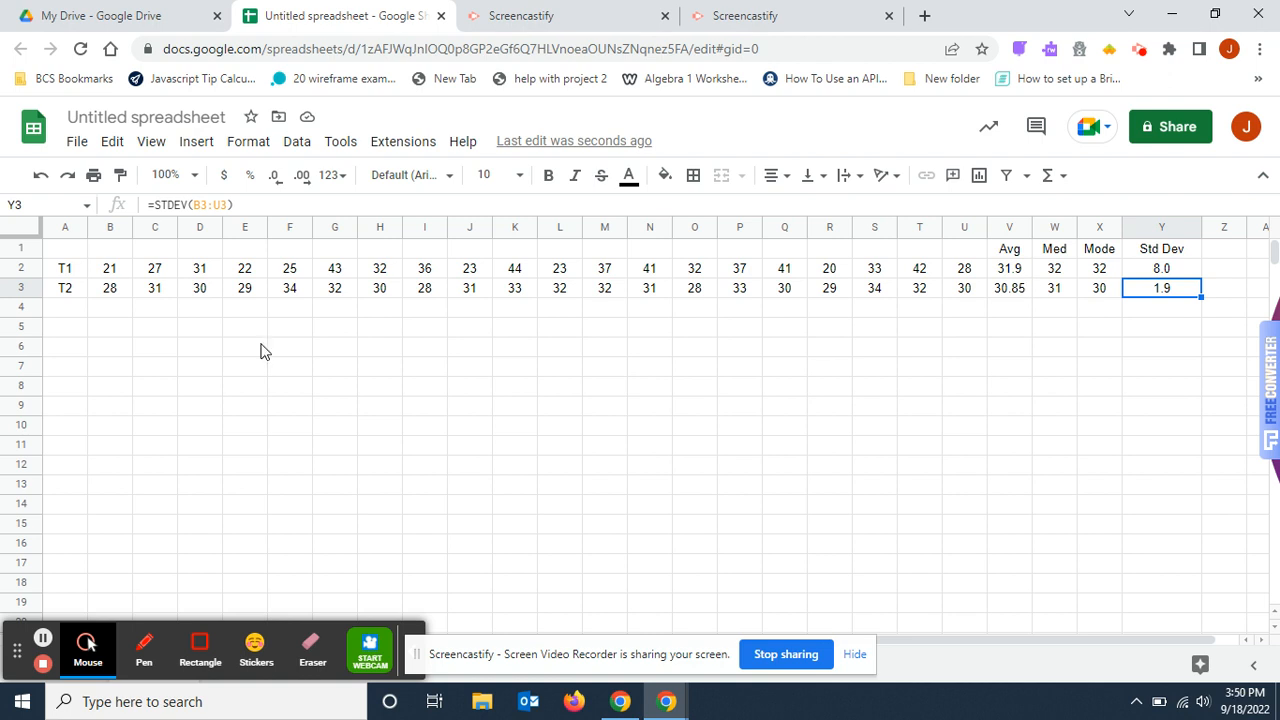
{"action": "left_click", "coordinate": [199, 292]}
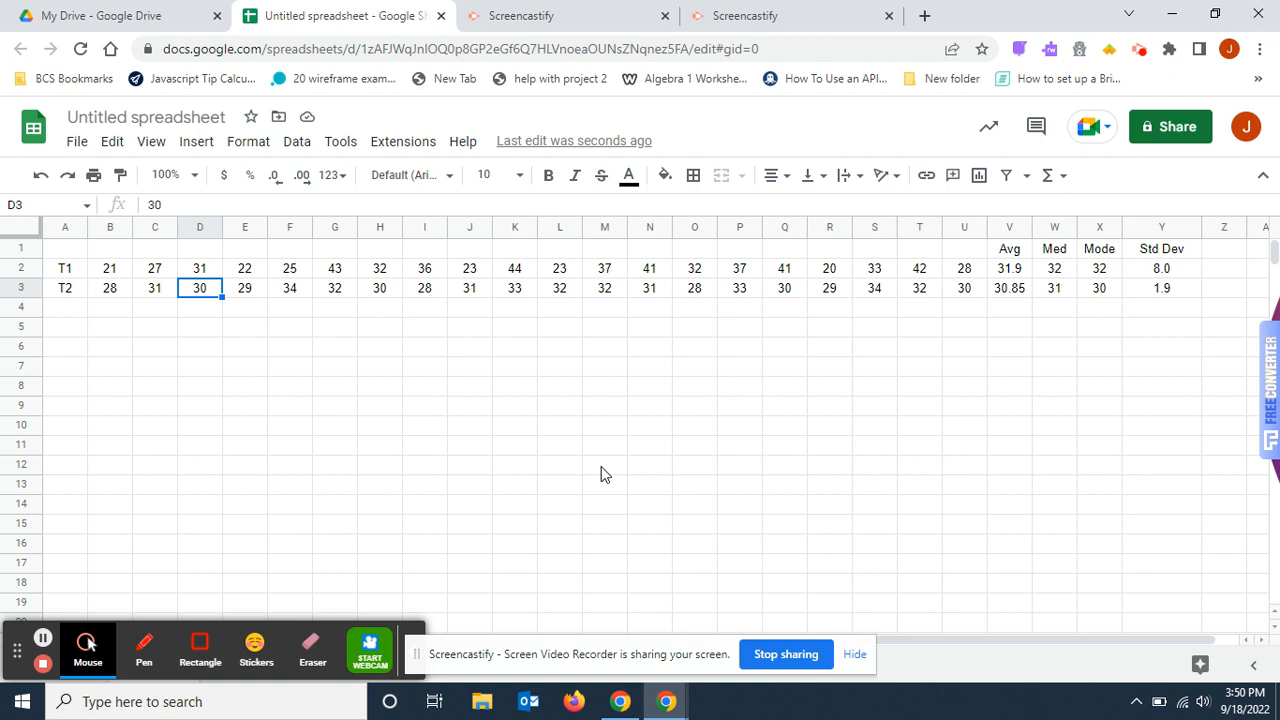
{"action": "left_click", "coordinate": [1054, 290]}
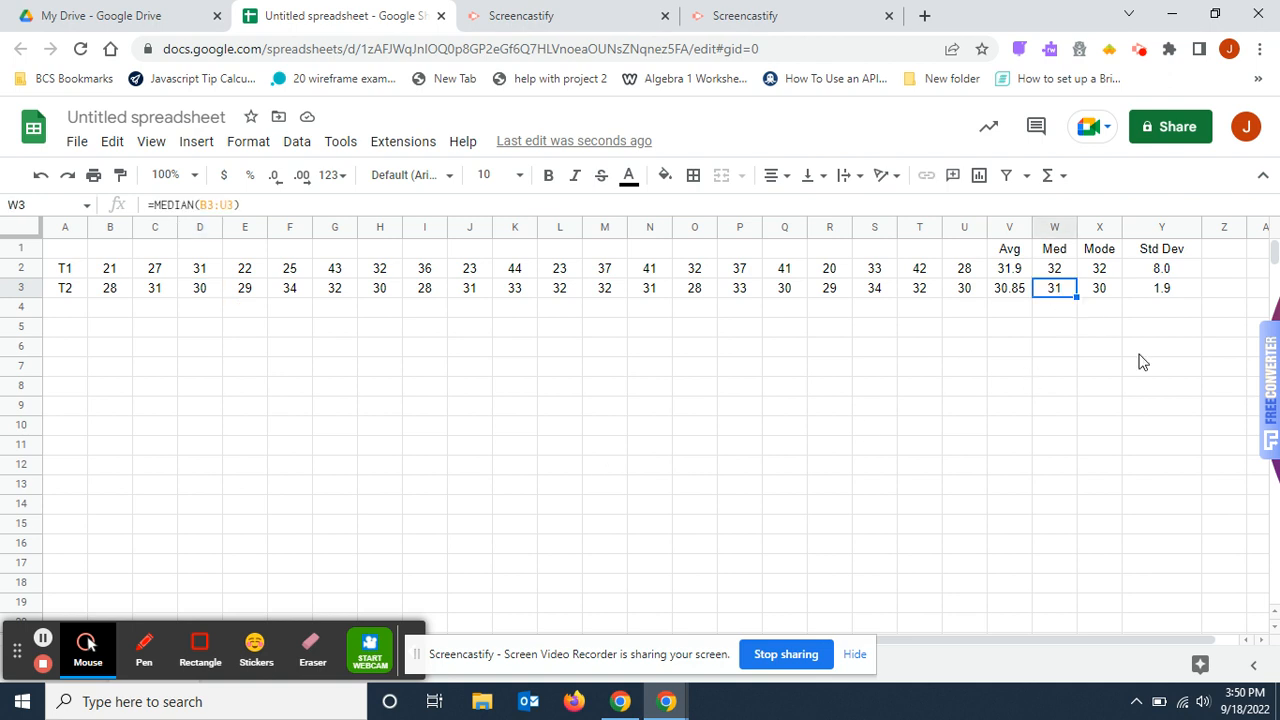
- Compare the average and standard deviation of the T1 row with those of the T2 row
{"action": "left_click", "coordinate": [1171, 289]}
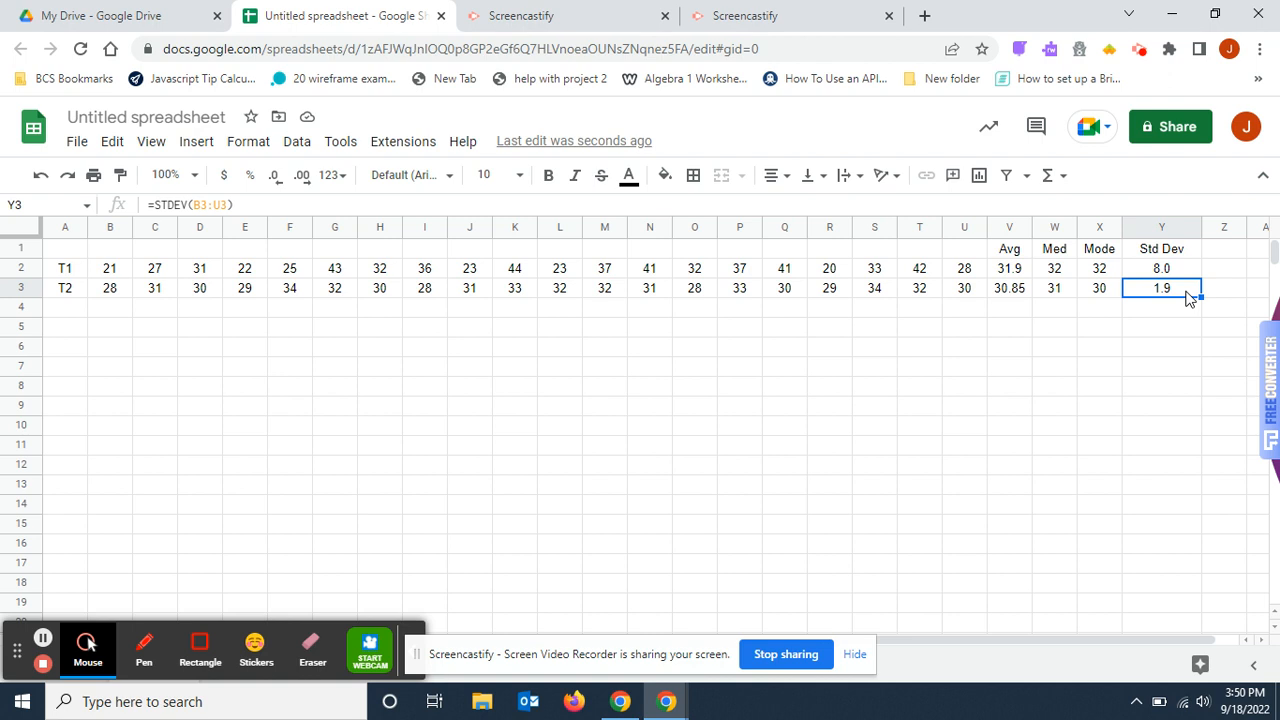
{"action": "left_click", "coordinate": [1022, 274]}
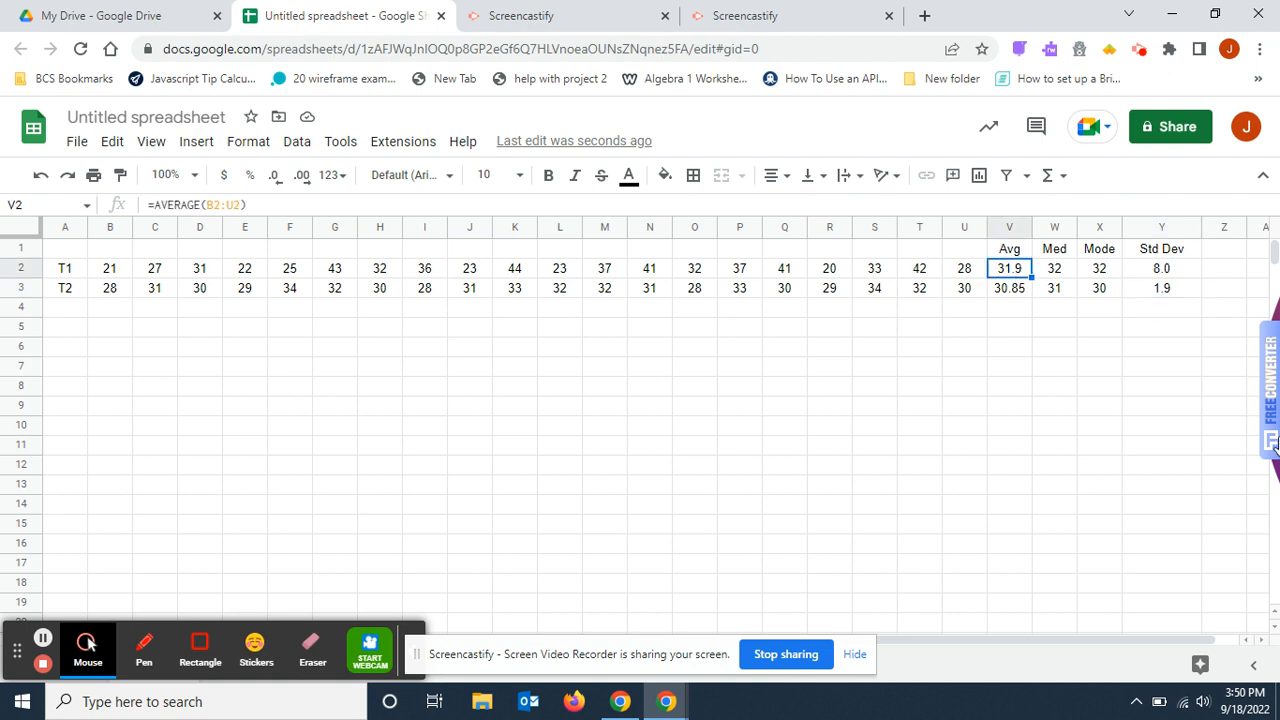
{"action": "left_click", "coordinate": [1188, 277]}
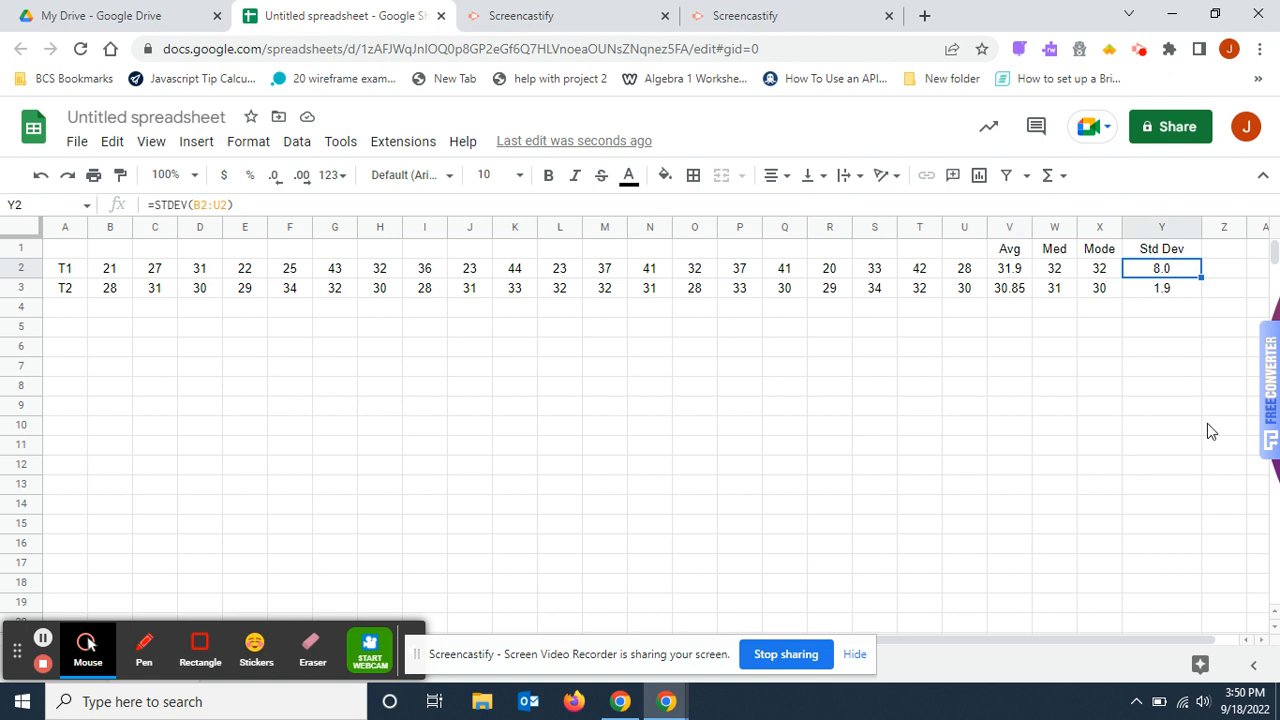
{"action": "left_click", "coordinate": [1157, 291]}
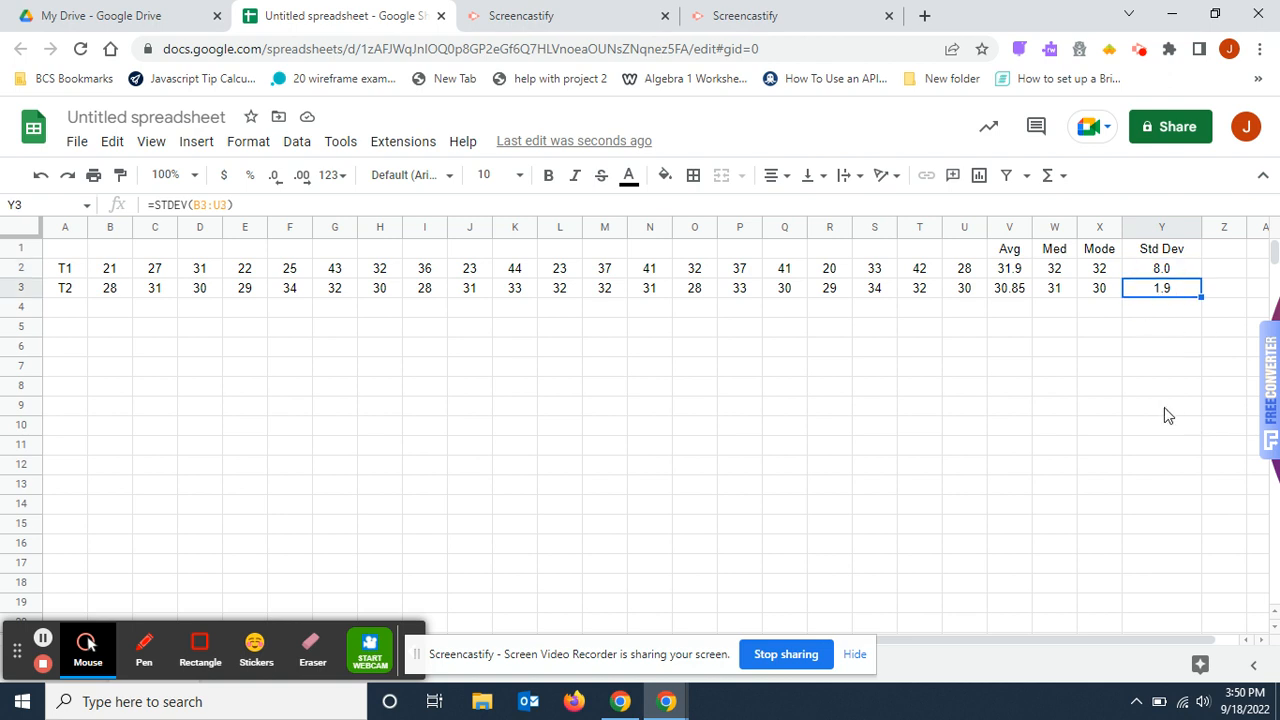
{"action": "left_click", "coordinate": [1020, 290]}
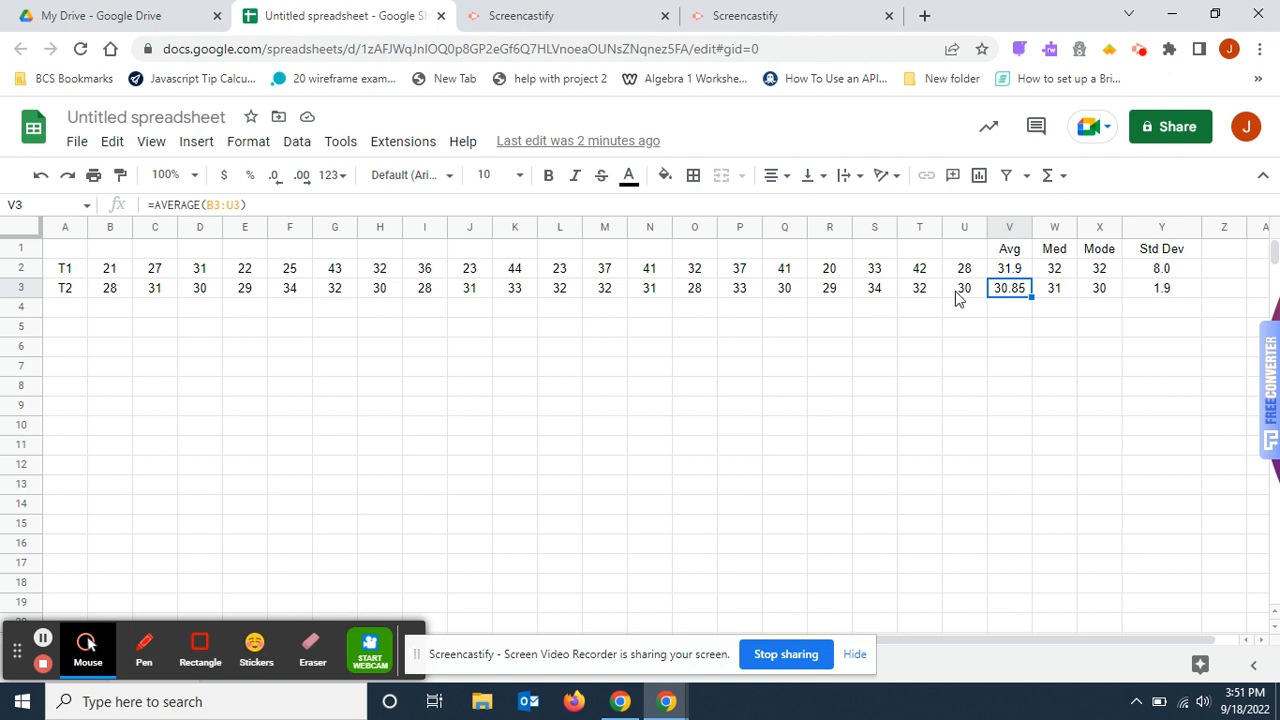
{"action": "left_click", "coordinate": [1095, 352]}
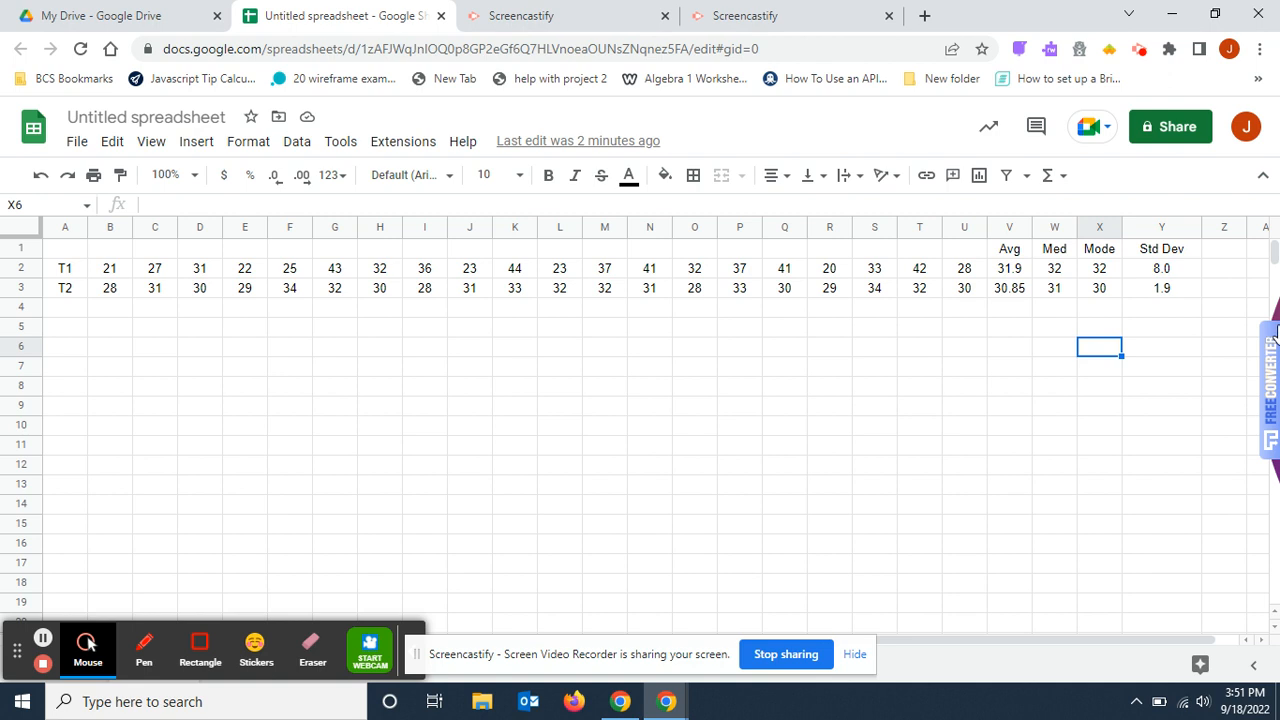
- Review the Avg, Med, Mode and Std Dev headers and the standard deviation formulas in Y2 and Y3
{"action": "left_click", "coordinate": [1018, 258]}
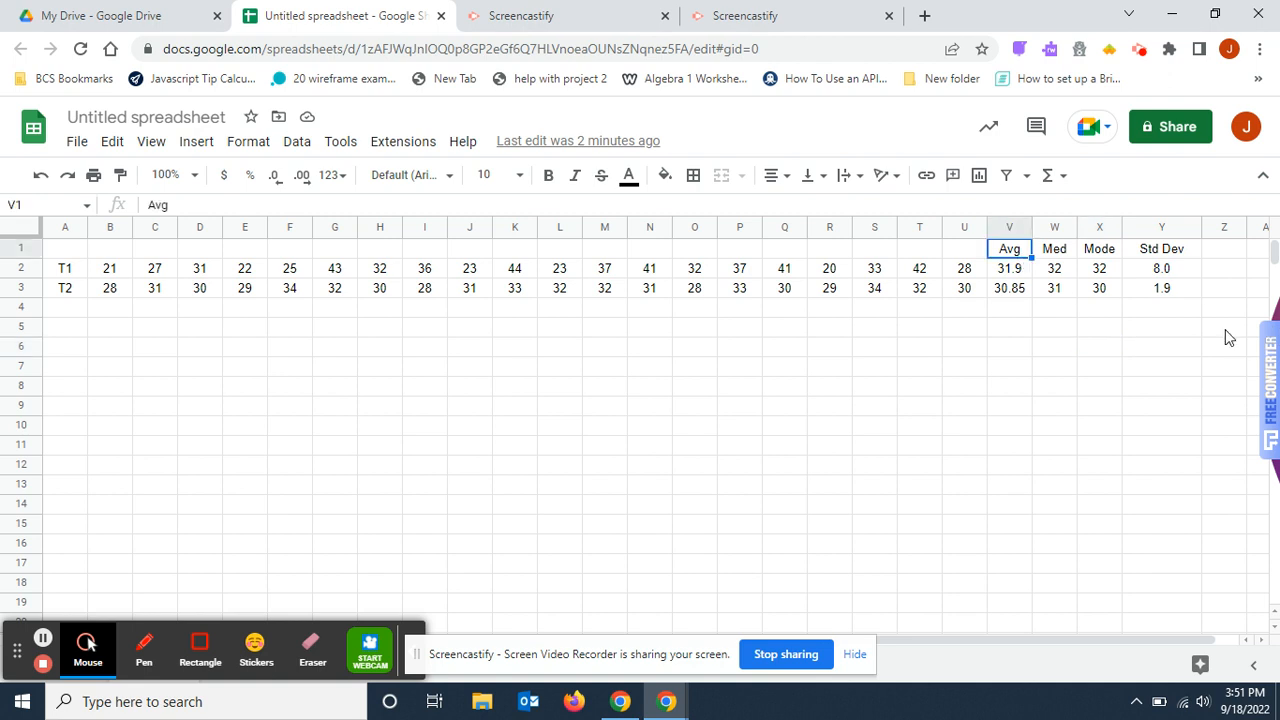
{"action": "left_click", "coordinate": [1078, 260]}
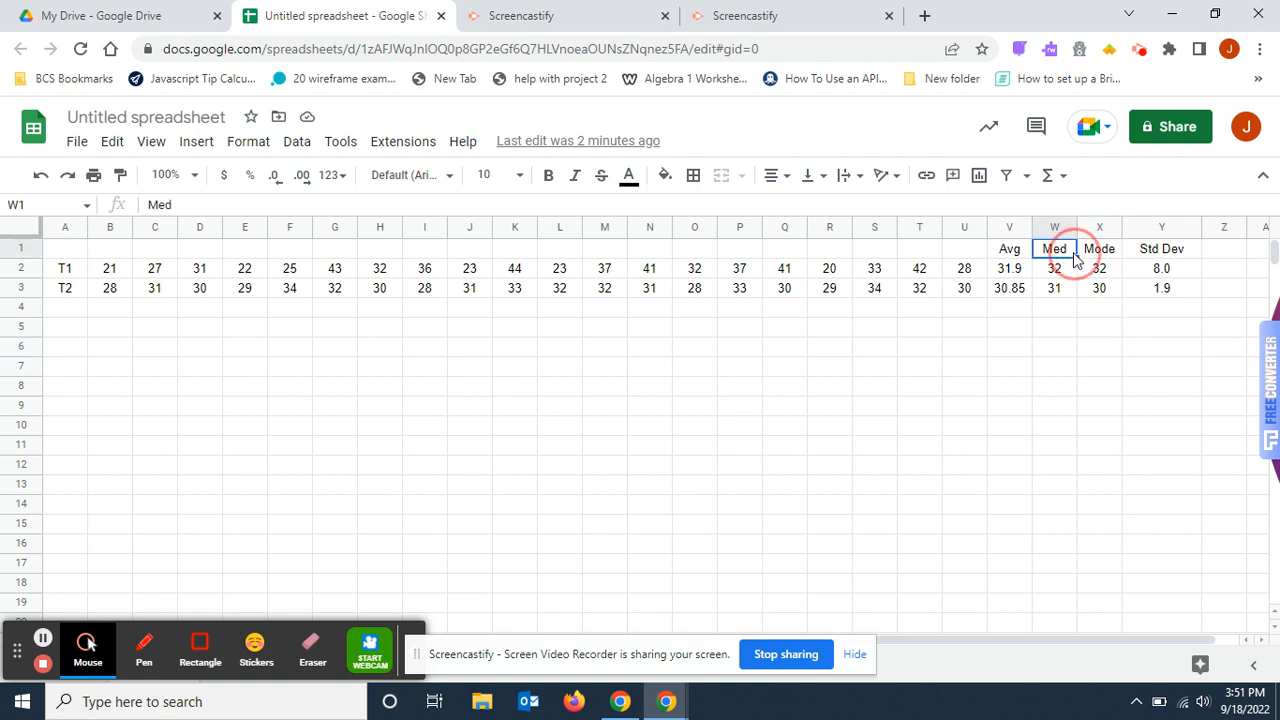
{"action": "left_click", "coordinate": [1024, 260]}
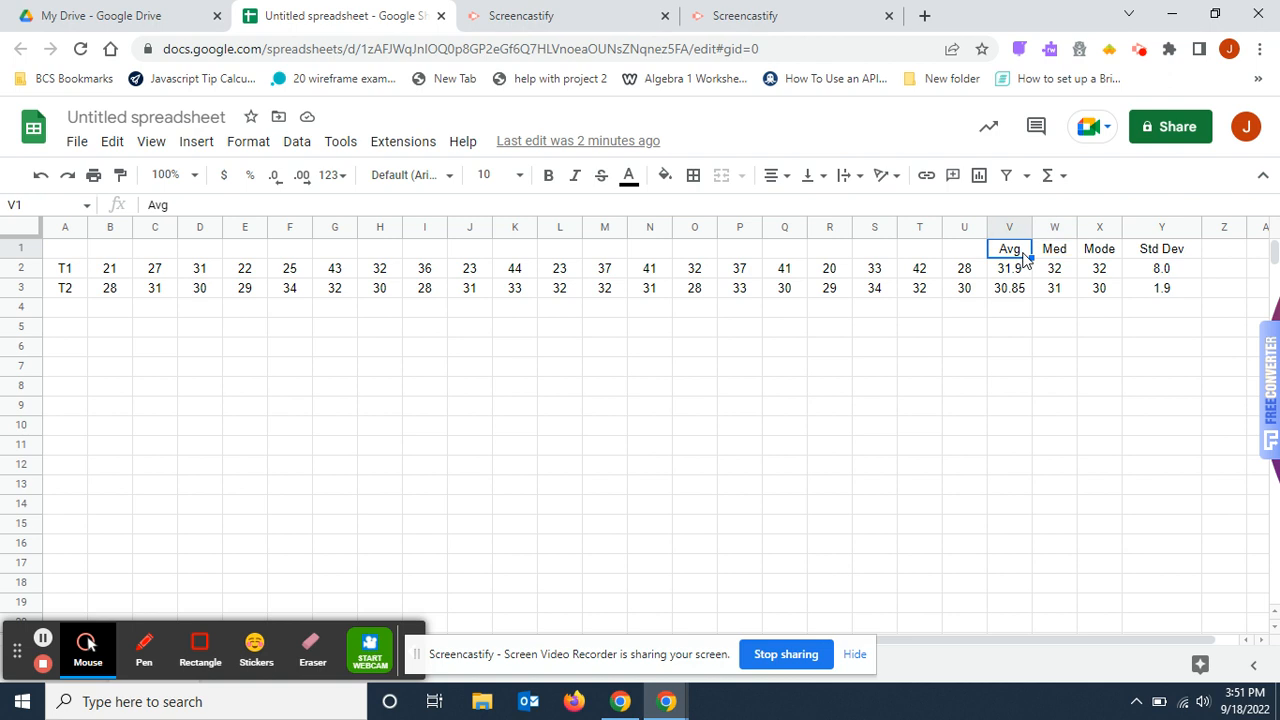
{"action": "left_click", "coordinate": [1074, 258]}
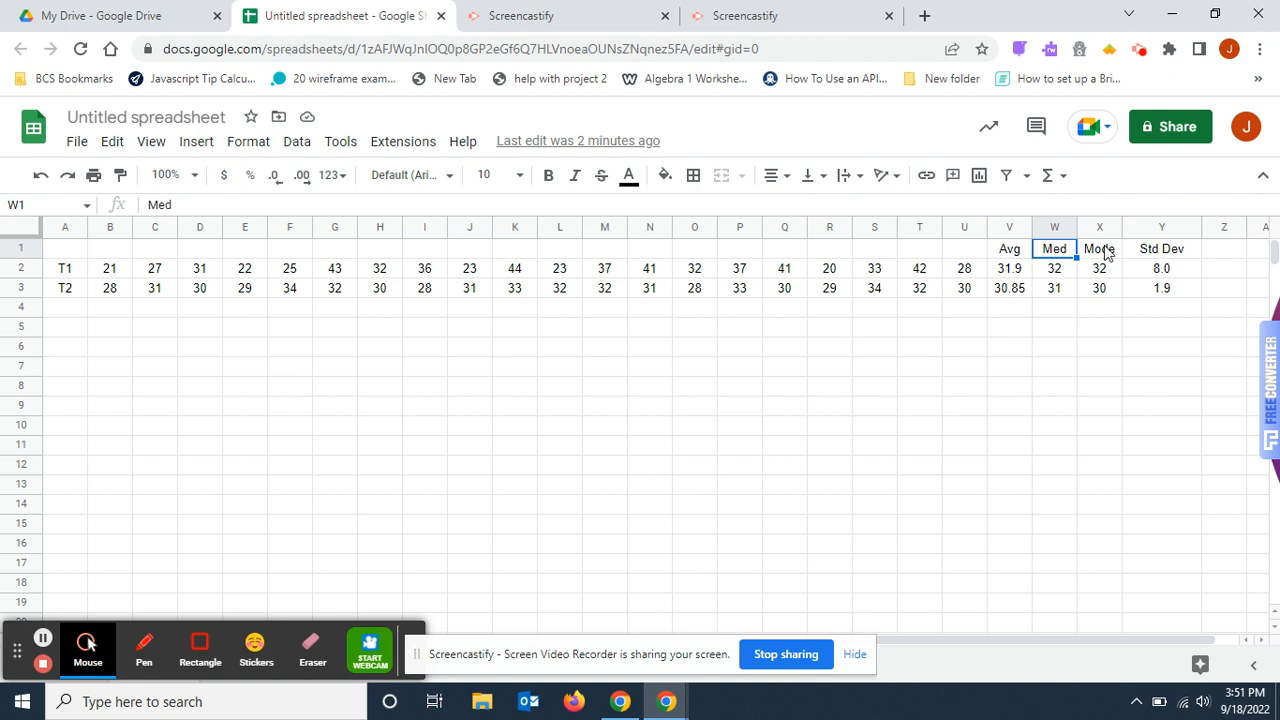
{"action": "left_click", "coordinate": [1109, 253]}
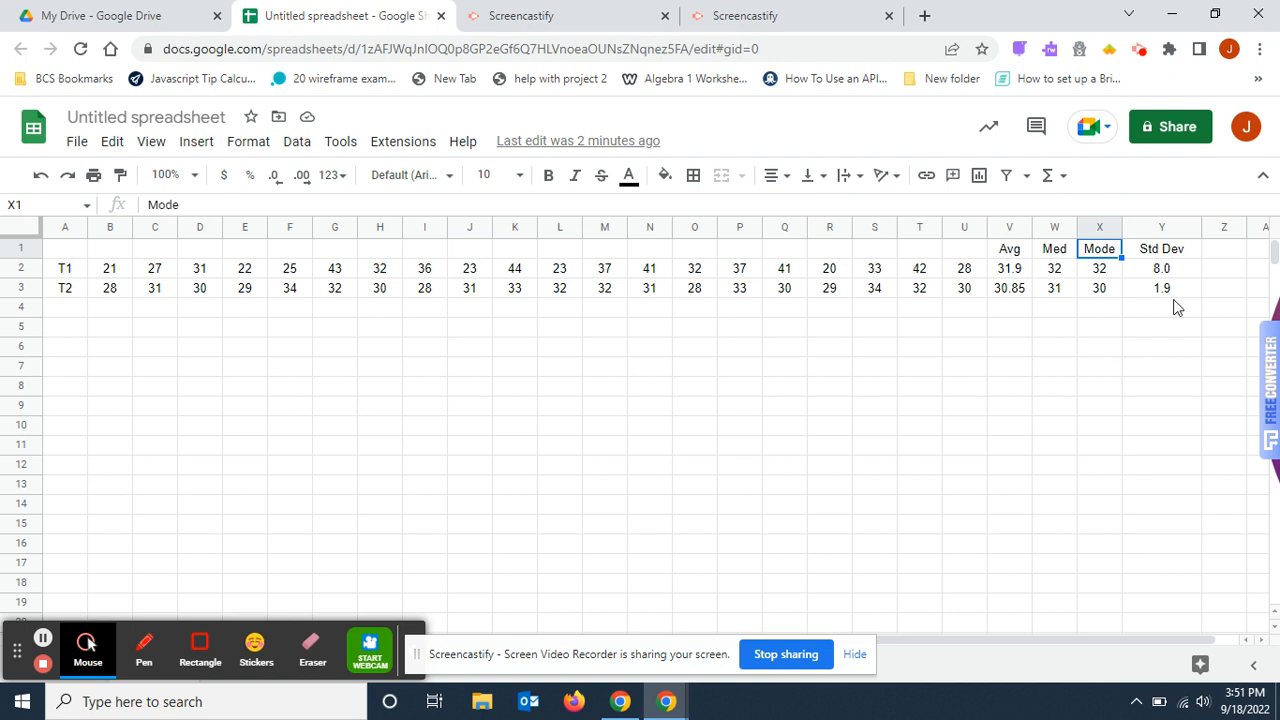
{"action": "left_click", "coordinate": [1174, 255]}
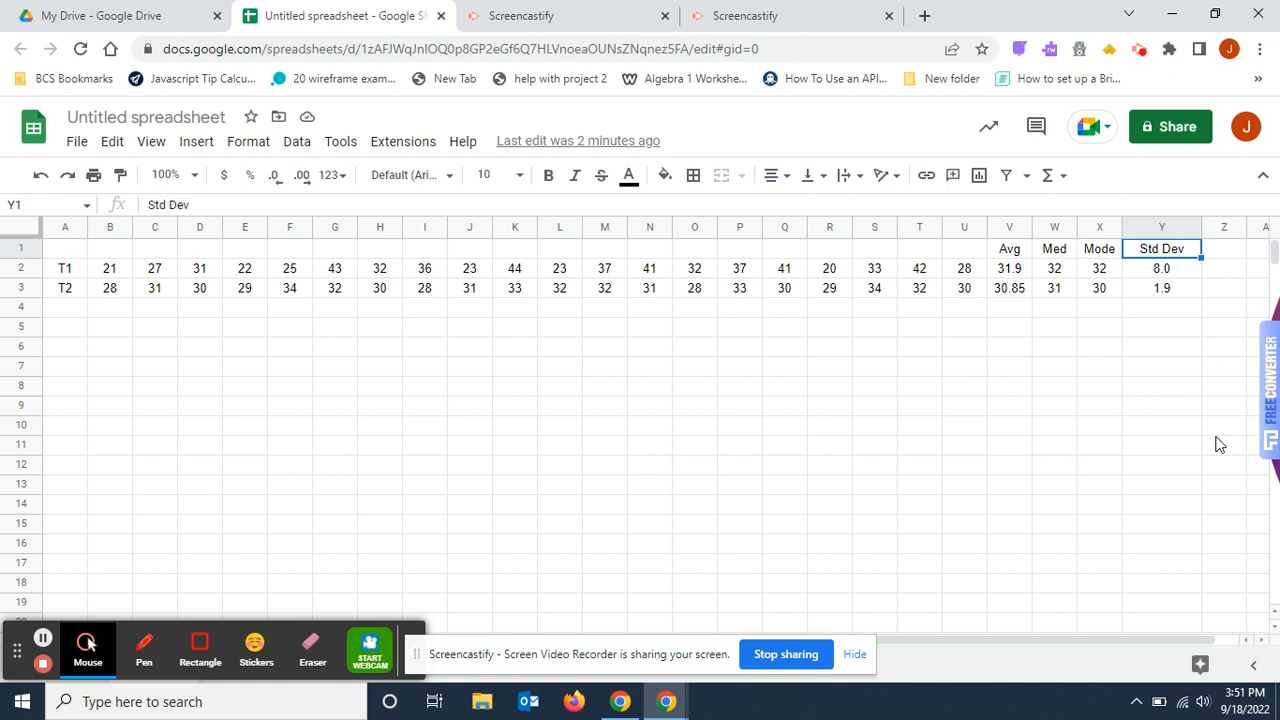
{"action": "left_click", "coordinate": [1175, 272]}
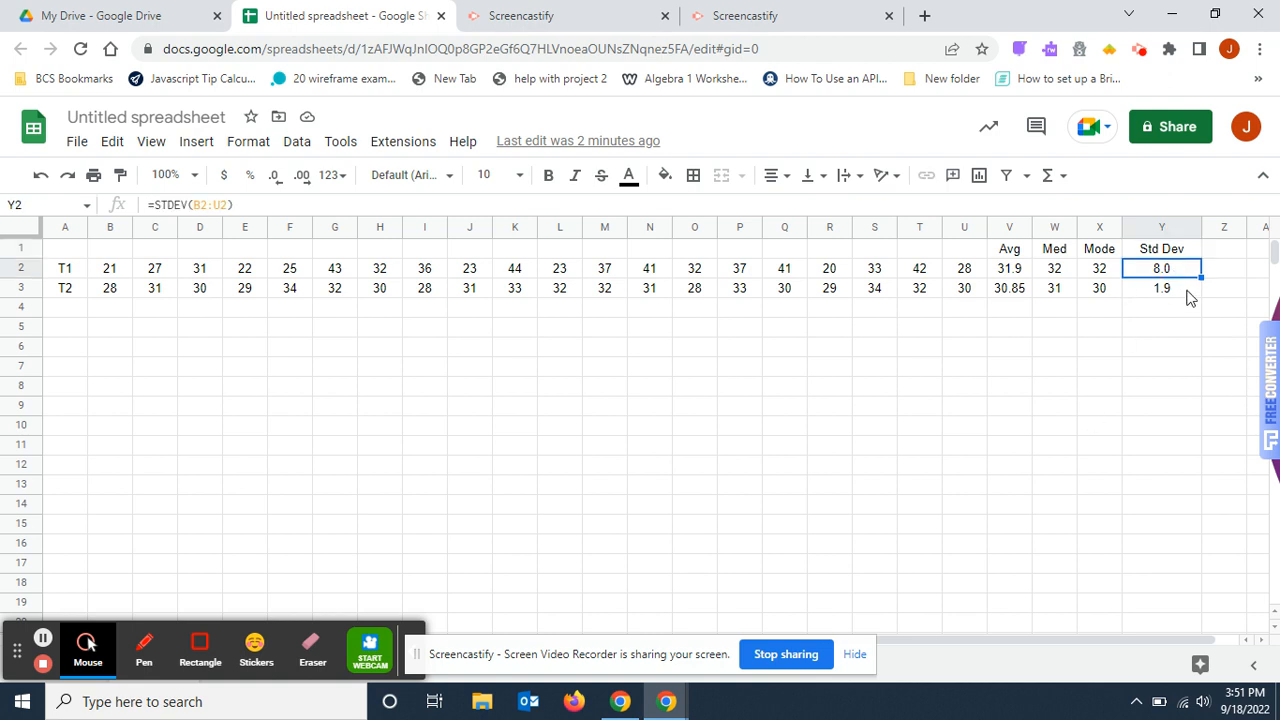
{"action": "left_click", "coordinate": [1190, 292]}
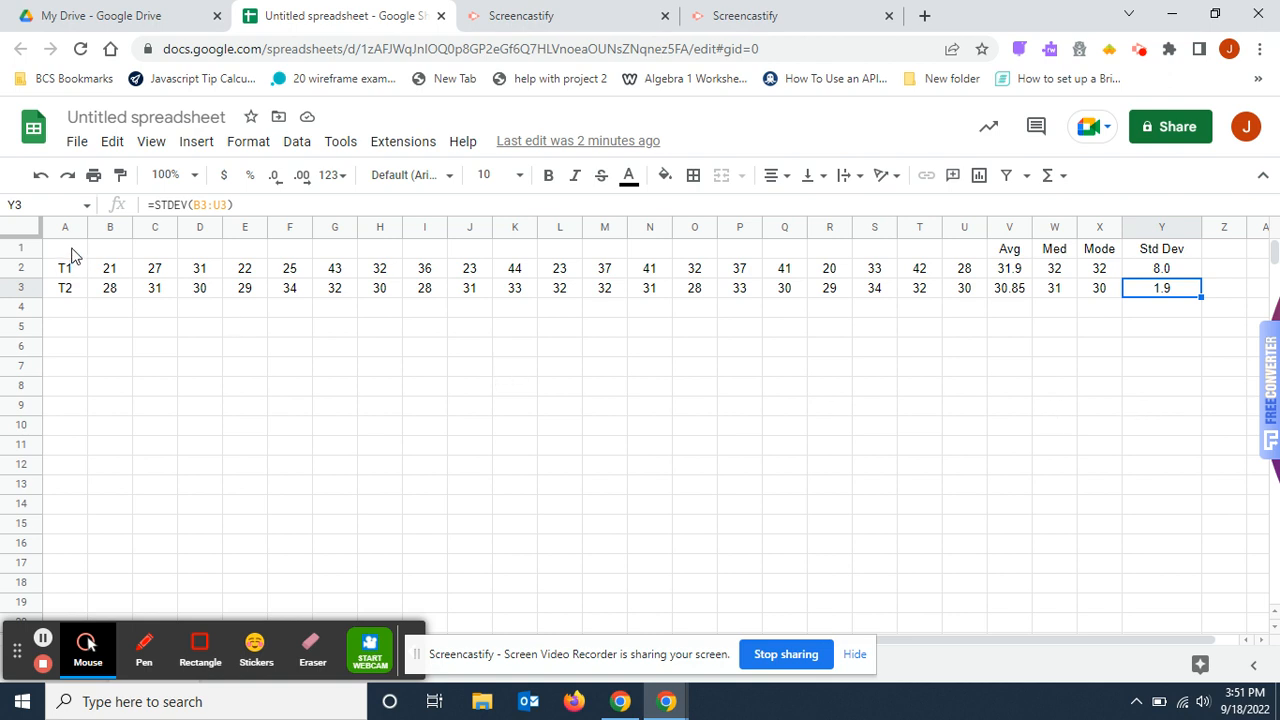
- Apply borders to all cells of the range A1:Y3
{"action": "left_click_drag", "start_coordinate": [68, 255], "coordinate": [1176, 295]}
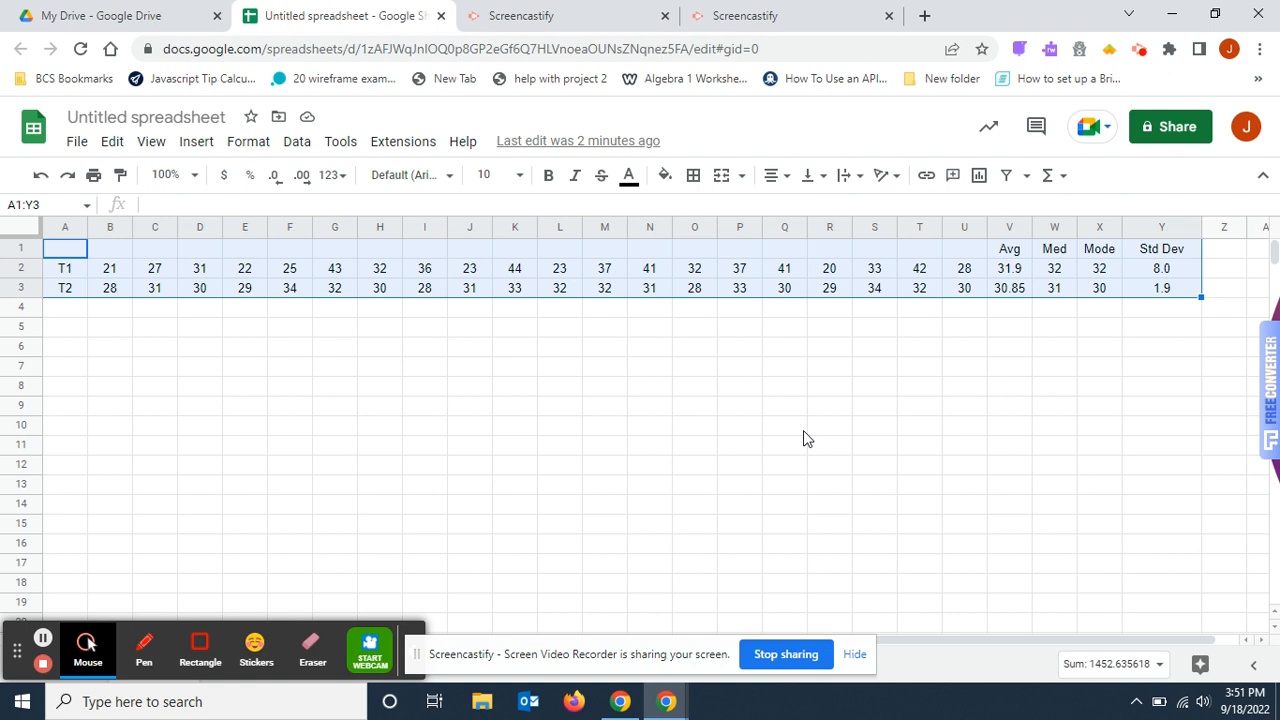
{"action": "left_click", "coordinate": [695, 178]}
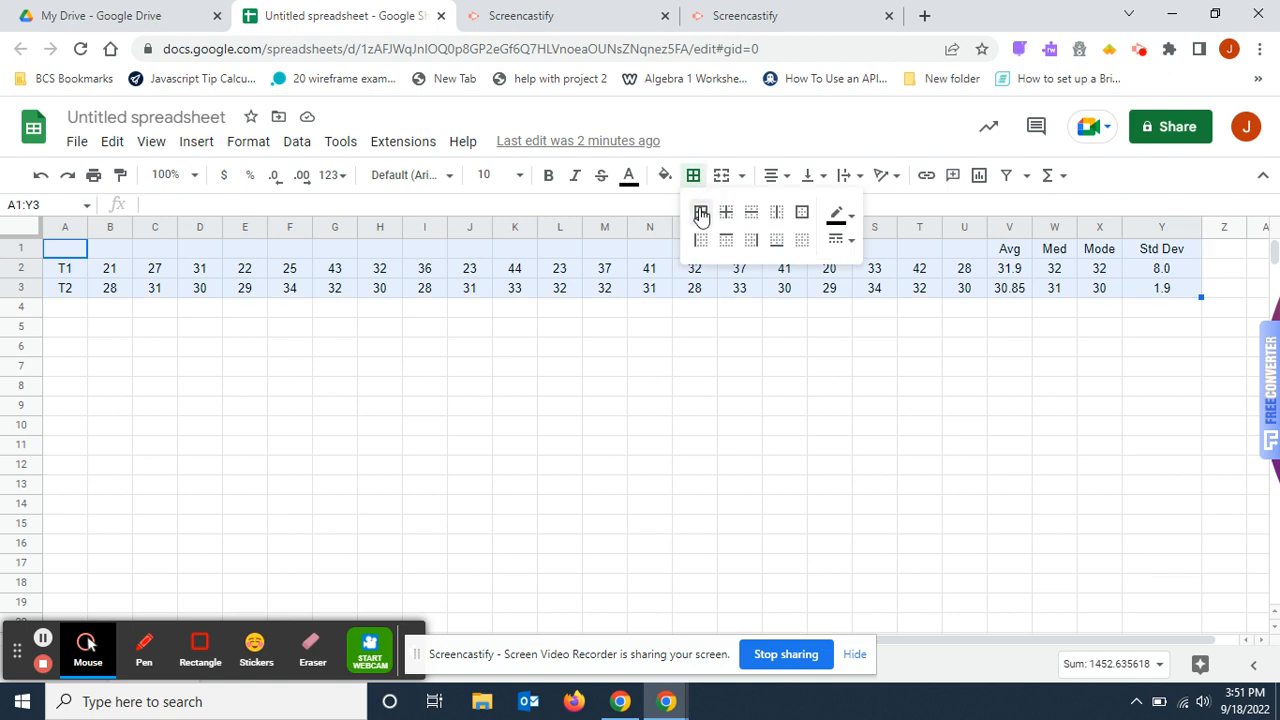
{"action": "left_click", "coordinate": [701, 212]}
{"action": "left_click", "coordinate": [63, 251]}
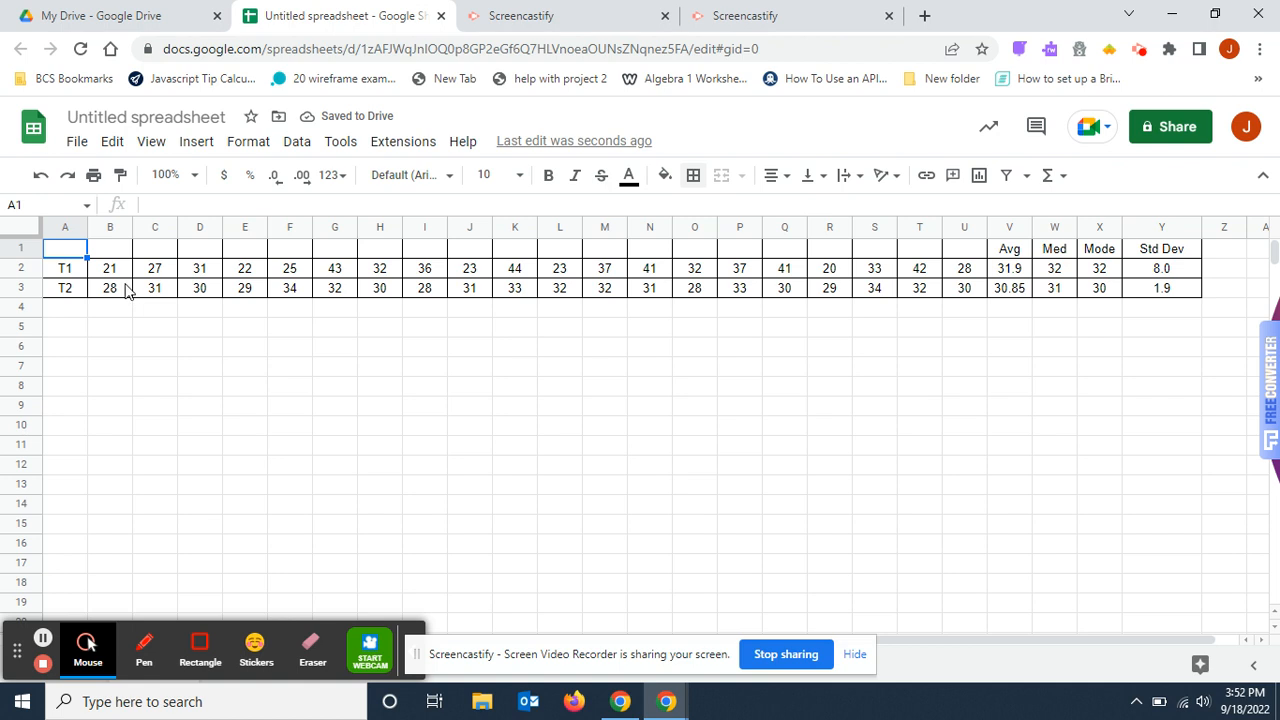
- Enter 1 in B1 and 2 in C1 and fill the number series across row 1 through V1
{"action": "left_click", "coordinate": [124, 256]}
{"action": "type", "text": "1"}
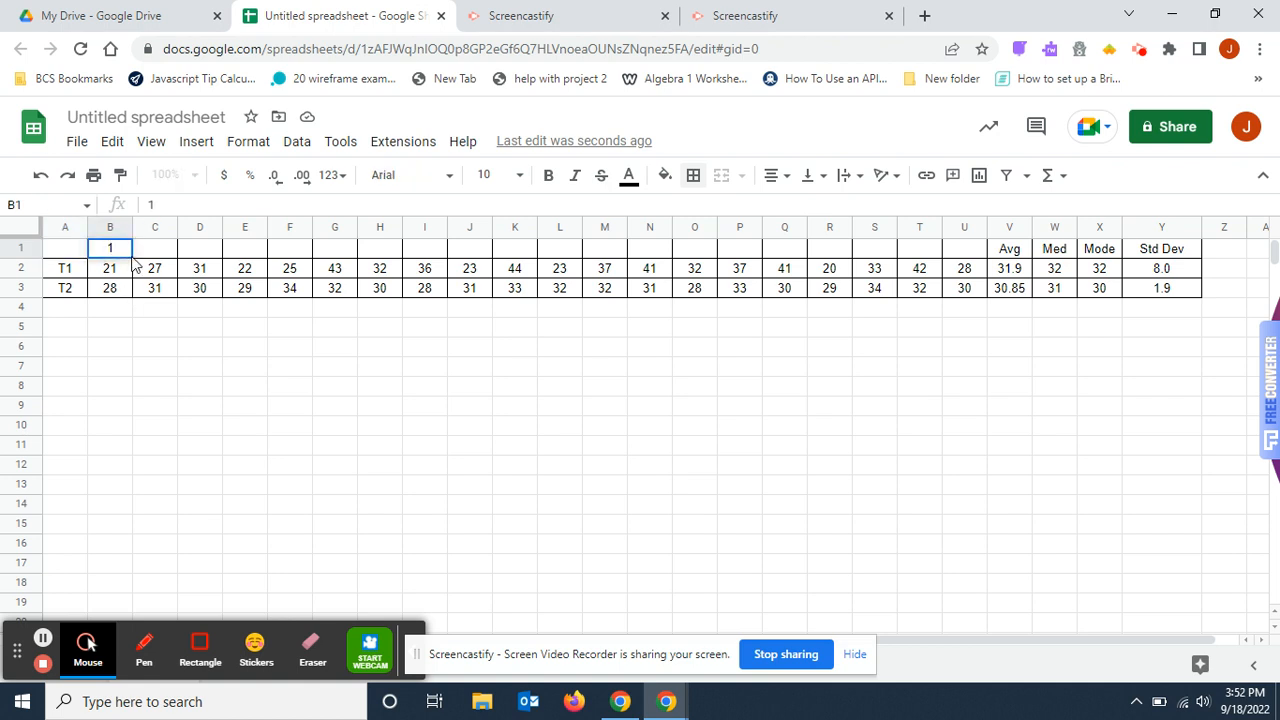
{"action": "left_click", "coordinate": [155, 253]}
{"action": "type", "text": "2"}
{"action": "left_click_drag", "start_coordinate": [128, 255], "coordinate": [992, 256]}
{"action": "left_click", "coordinate": [733, 570]}
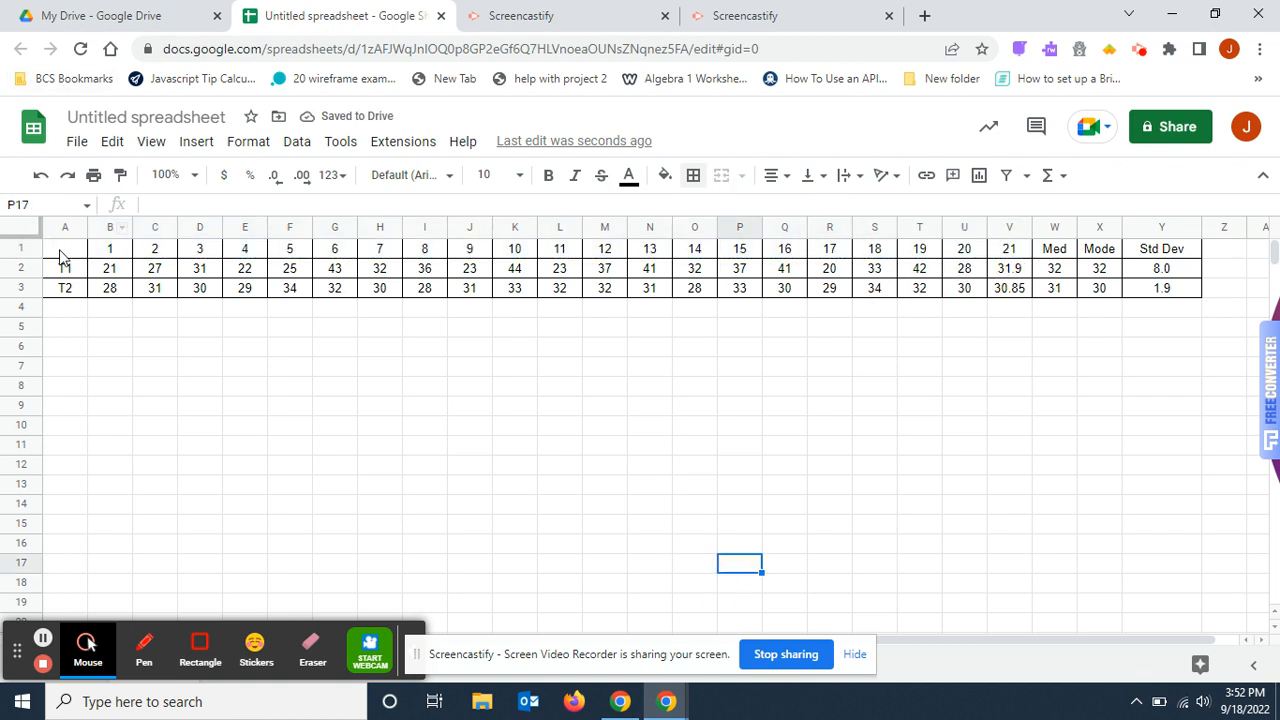
{"action": "left_click", "coordinate": [440, 403]}
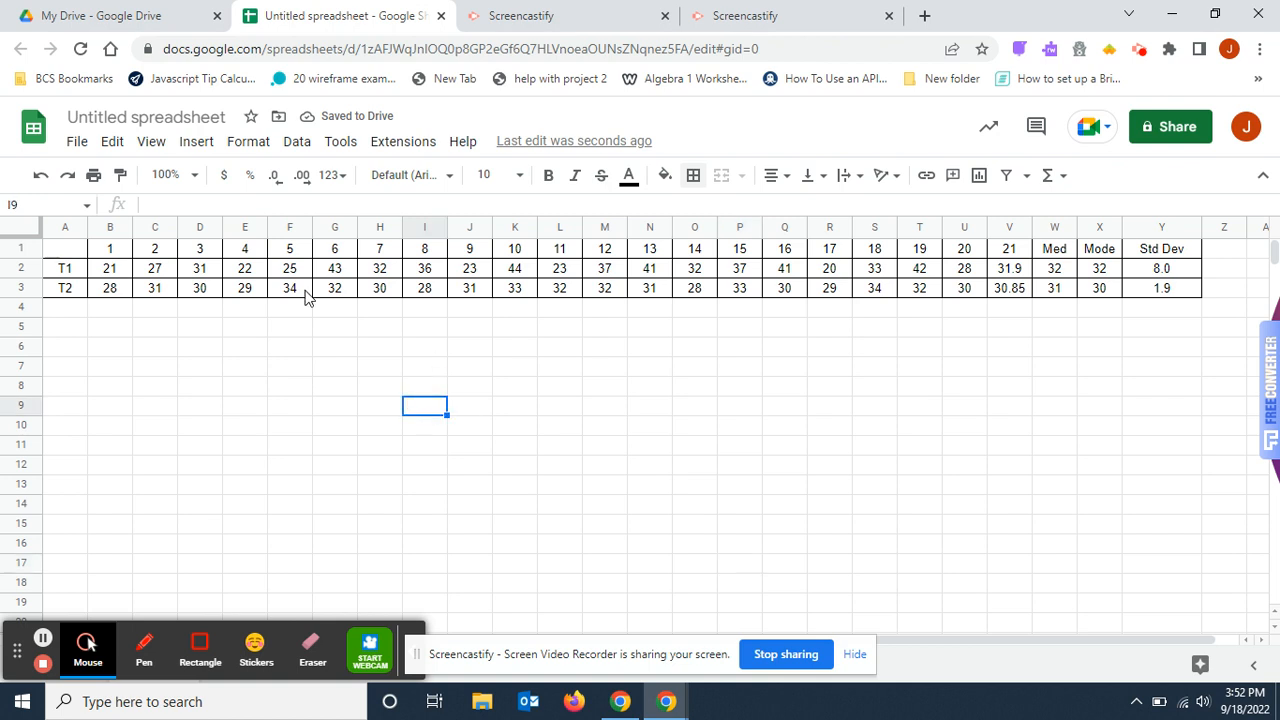
- Make the whole header row 1 bold
{"action": "left_click", "coordinate": [20, 247]}
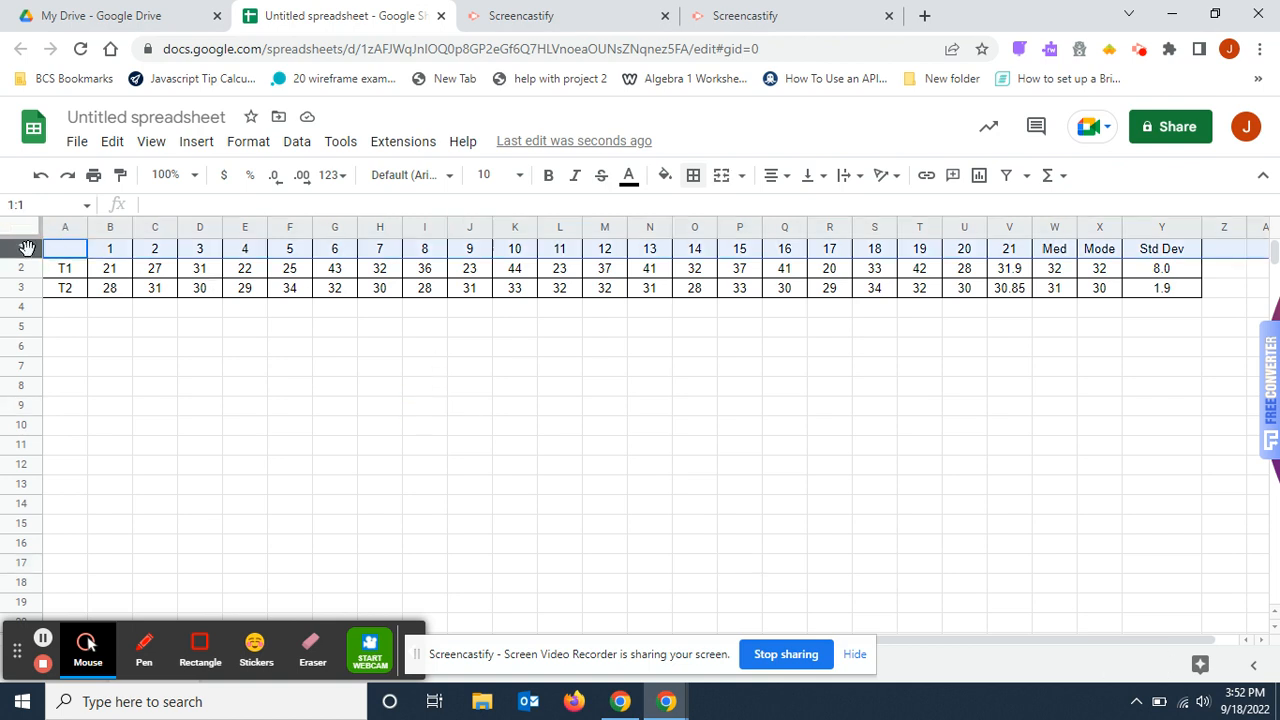
{"action": "left_click", "coordinate": [548, 176]}
{"action": "left_click", "coordinate": [567, 385]}
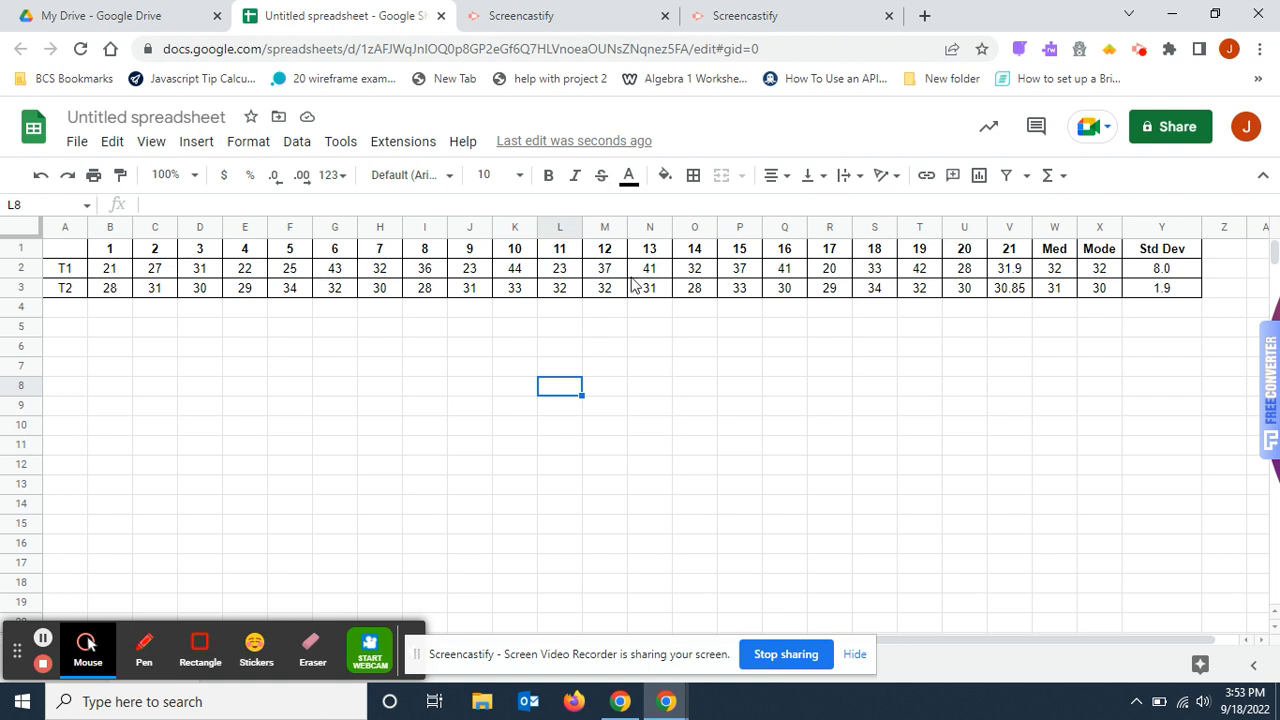
- Replace the number in header cell V1 with Avg
{"action": "left_click", "coordinate": [1011, 254]}
{"action": "type", "text": "Avg"}
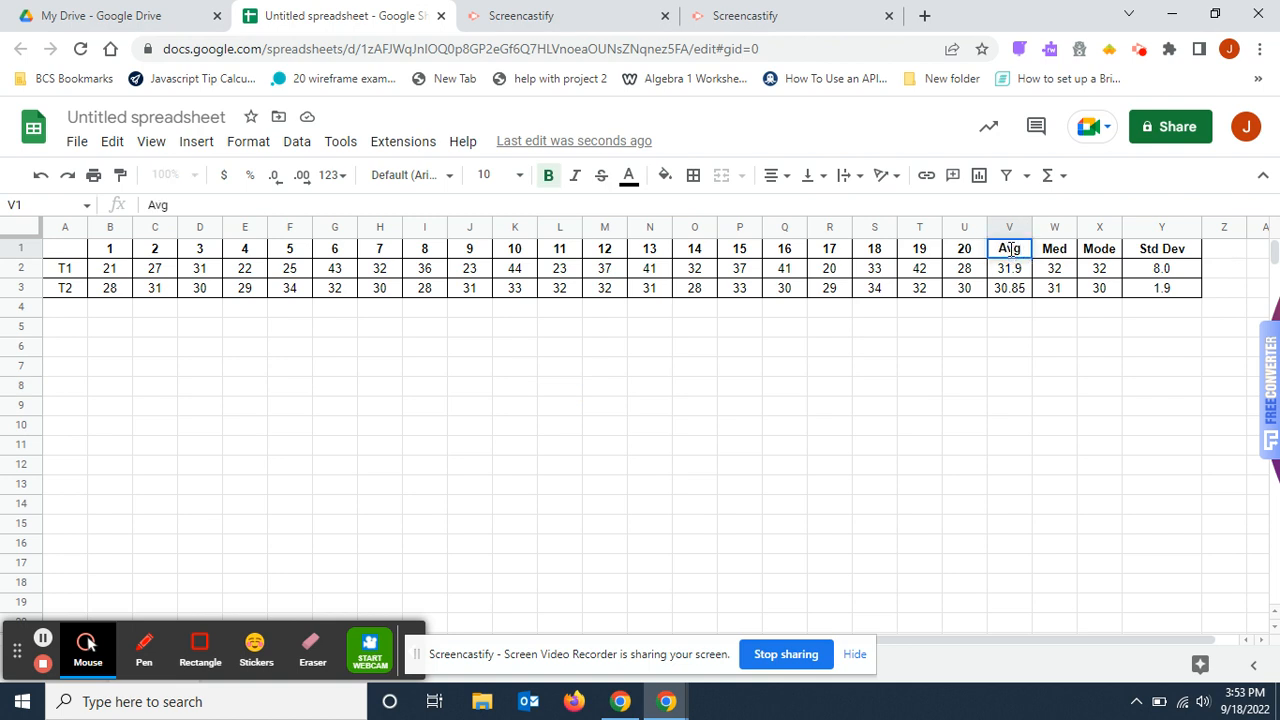
{"action": "left_click", "coordinate": [955, 430]}
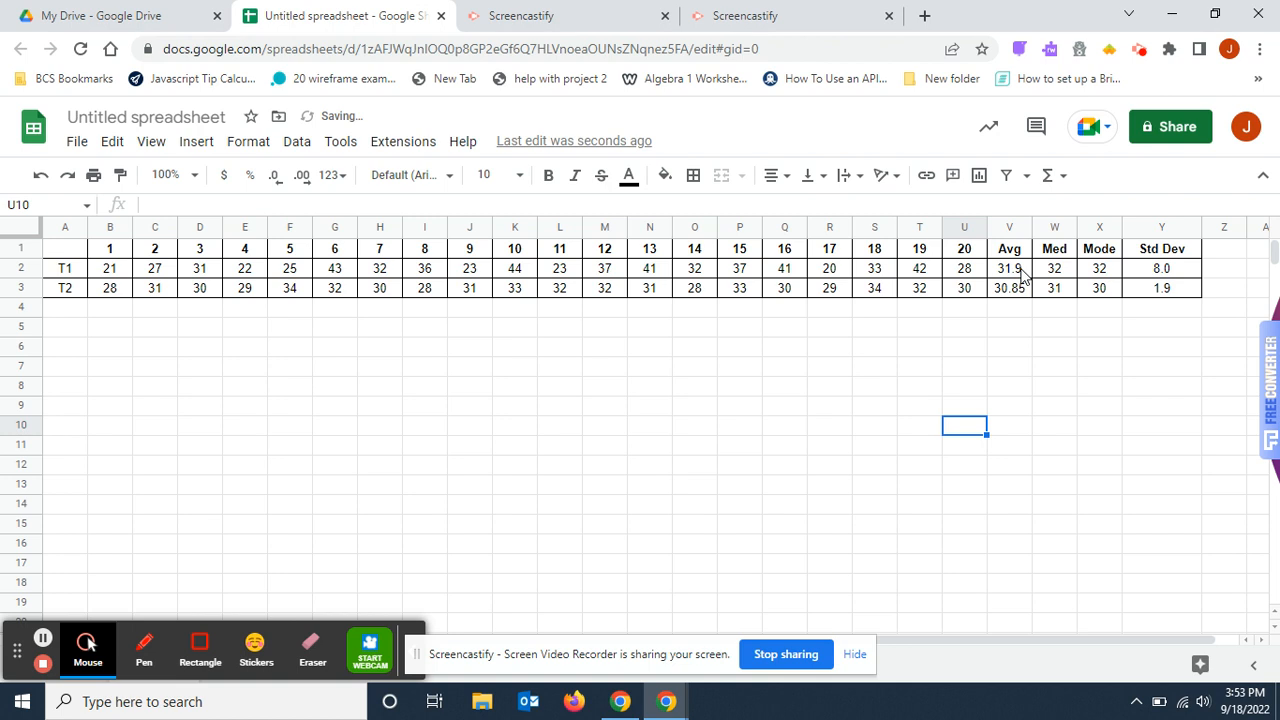